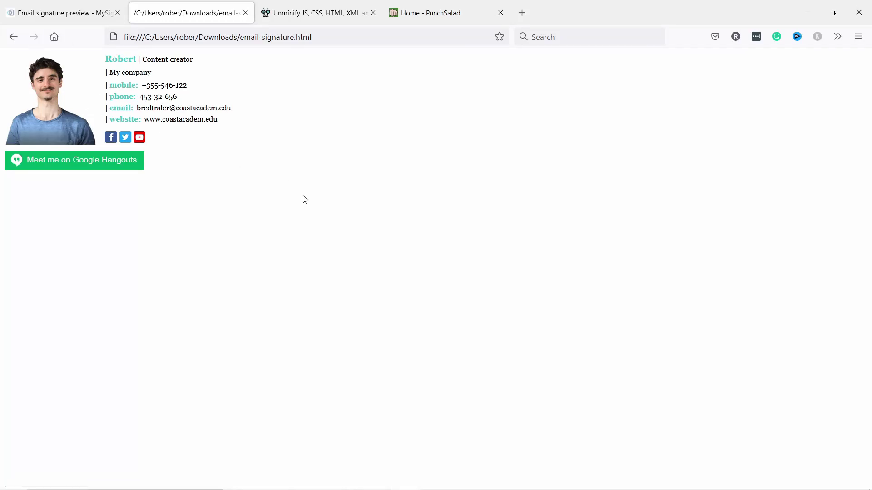
Paste the circular photo URL into the line-12 img src and save the HTML file.
key("alt+Tab")
key("ctrl+v")
key("ctrl+s")
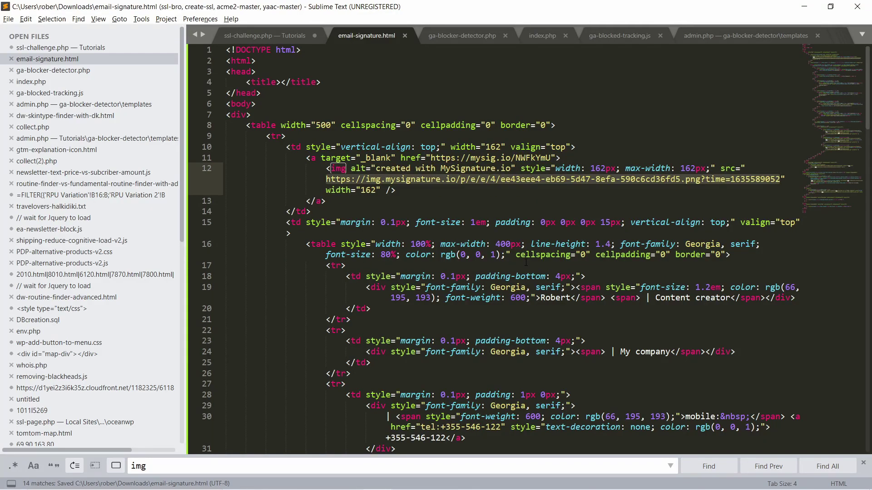
Reload the Firefox preview, then paste the signature into the Gmail compose body.
key("alt+Tab")
key("F5")
key("ctrl+l")
key("Return")
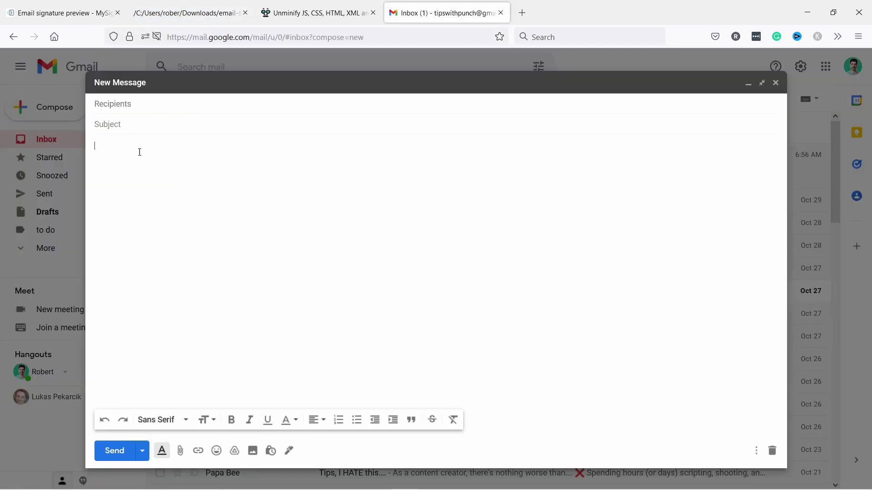
right_click(119, 151)
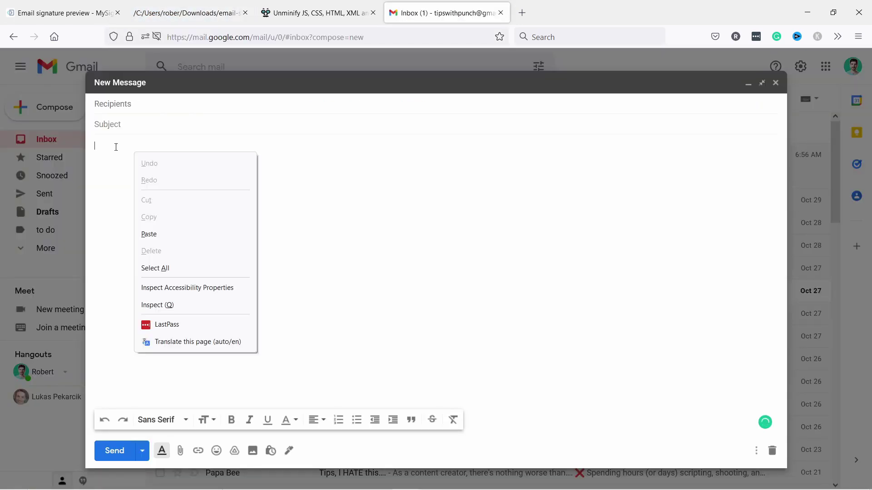
left_click(166, 237)
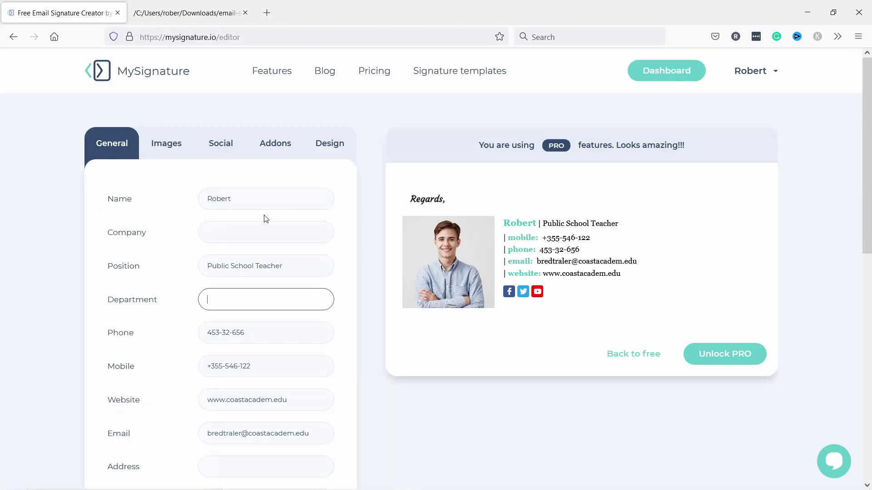
Enter My company as the company and add a Google Hangouts meeting button from Addons.
left_click(261, 231)
type("My company")
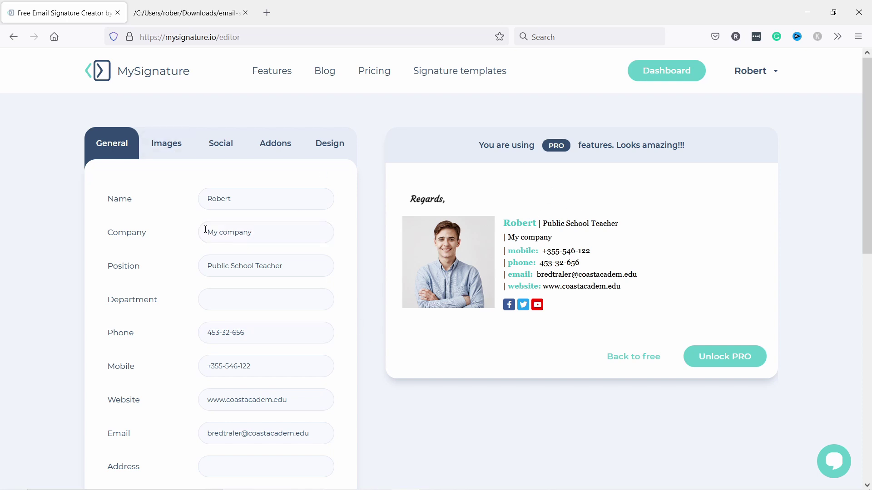
left_click(177, 147)
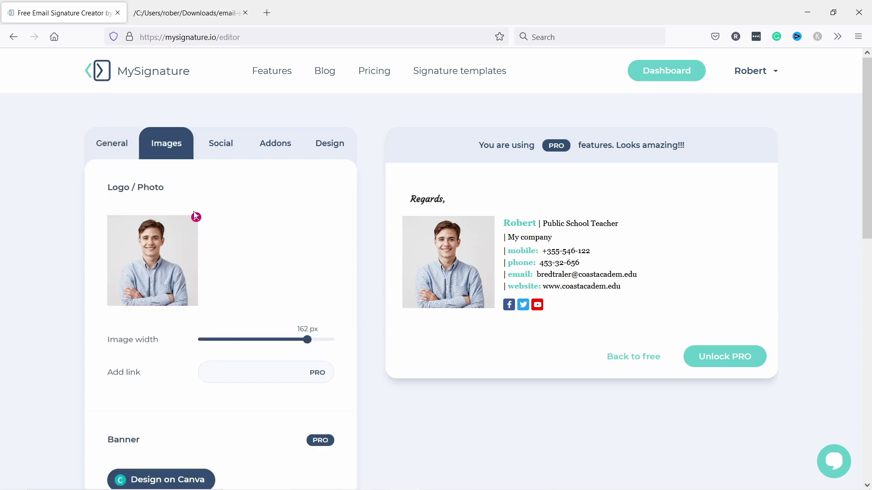
left_click(221, 149)
left_click(285, 149)
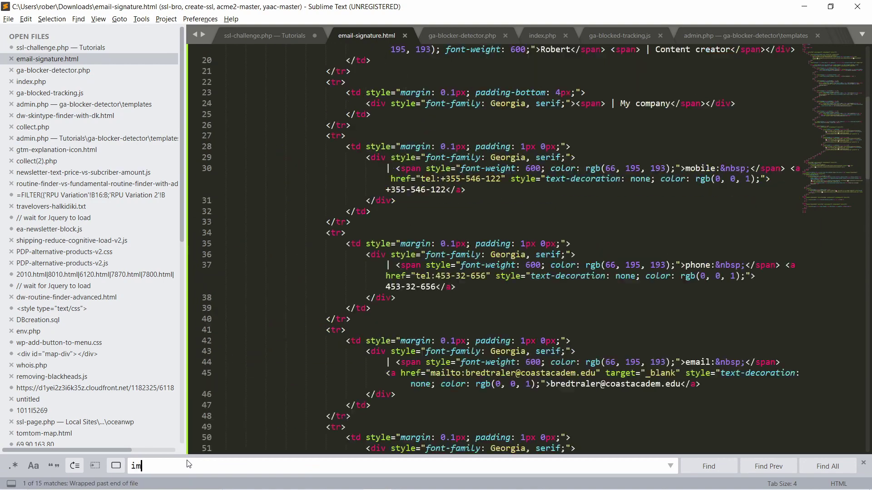
key("Return")
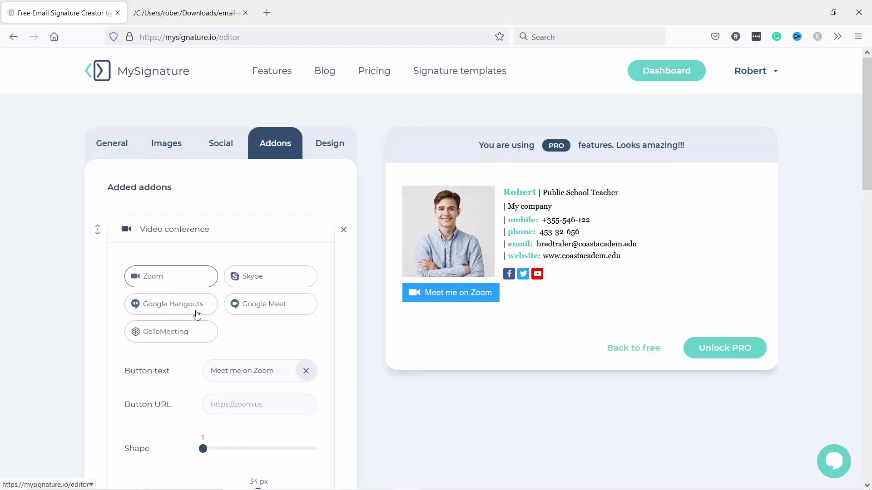
left_click(178, 304)
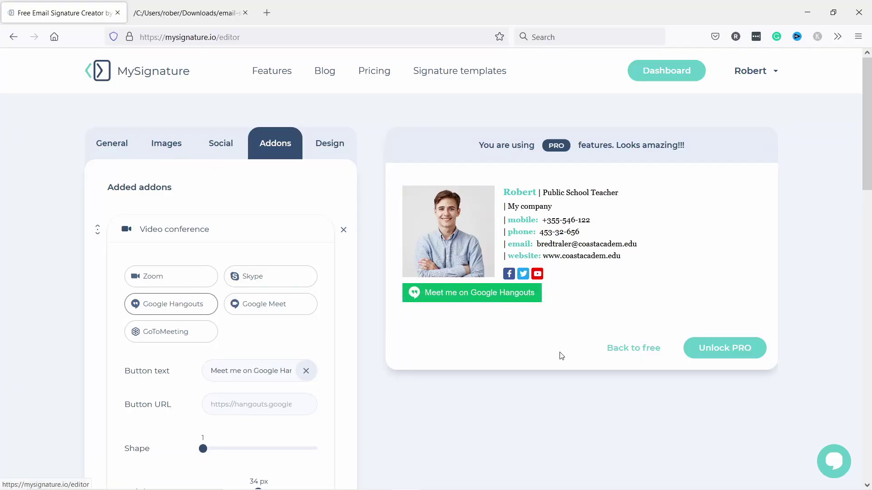
Show all signature layouts from the Design settings.
left_click(334, 148)
scroll(181, 341, "down", 1)
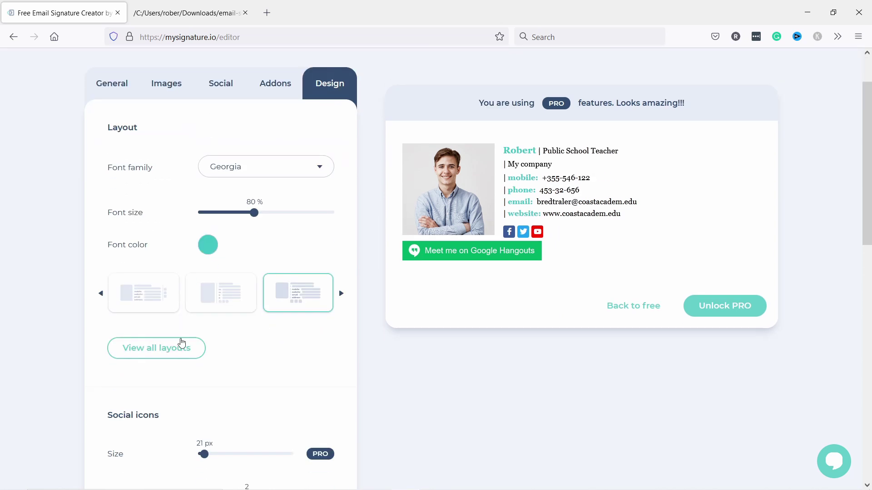
left_click(154, 348)
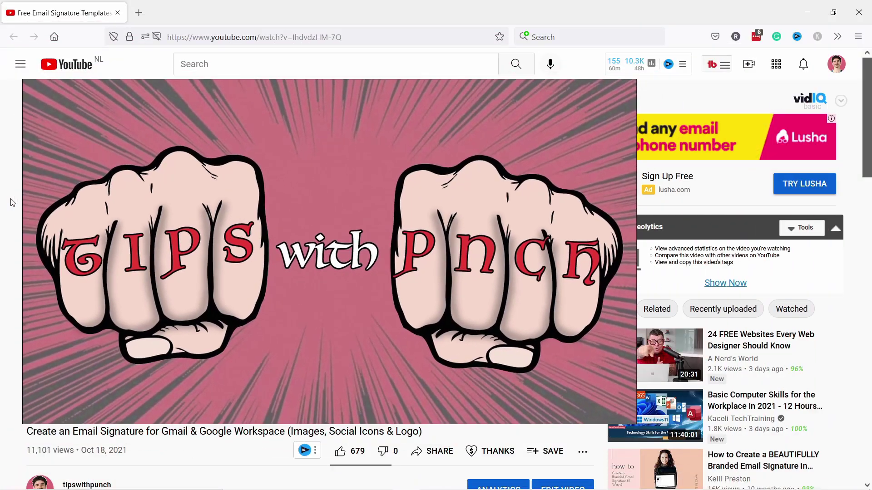
Scroll to the video description and follow the mysignature generator link.
scroll(9, 200, "down", 5)
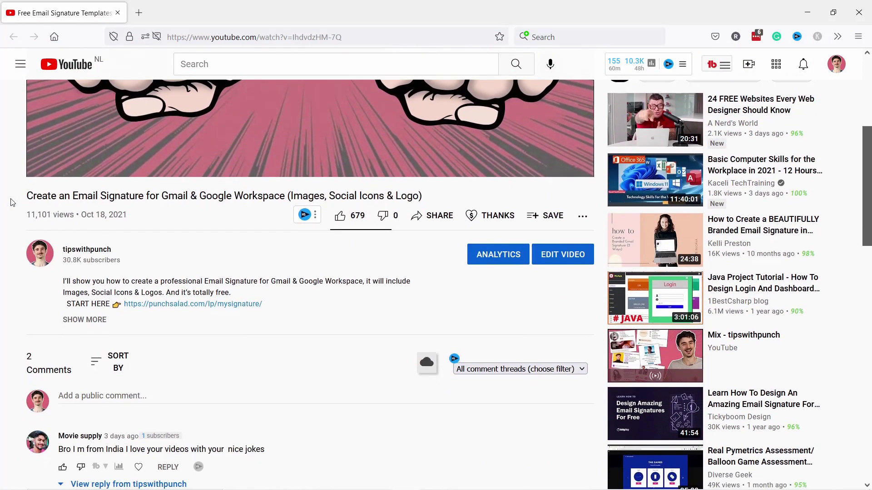
left_click(232, 308)
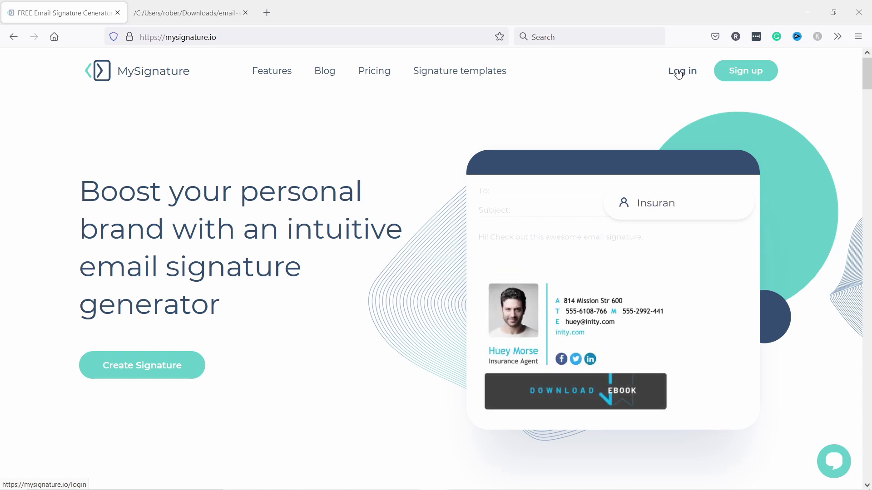
Go from Sign up to Log in and reach the empty Signatures (0 / 1) dashboard.
left_click(749, 72)
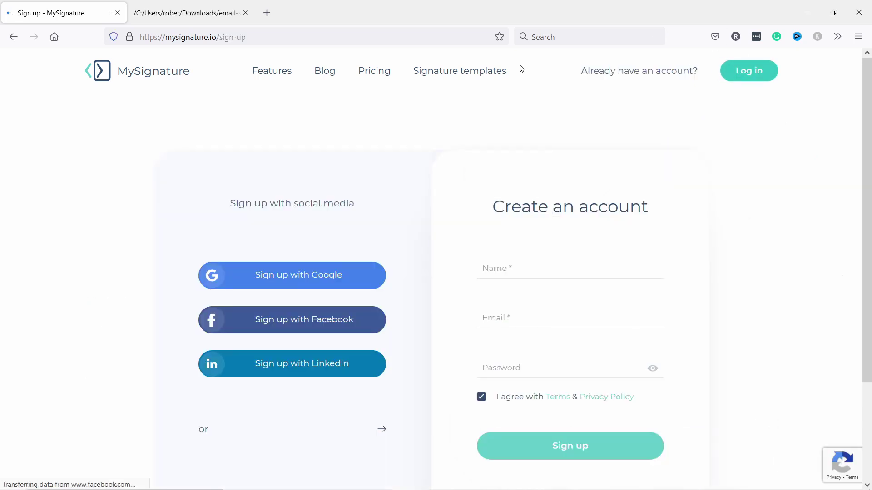
left_click(749, 71)
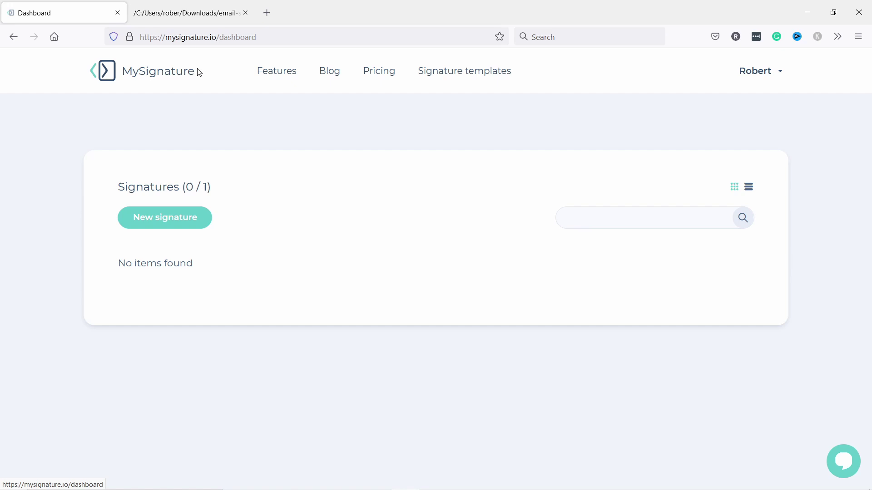
double_click(219, 36)
left_click(556, 109)
Create a new signature, filter templates to Free, and pick the Public School Teacher template.
left_click(152, 220)
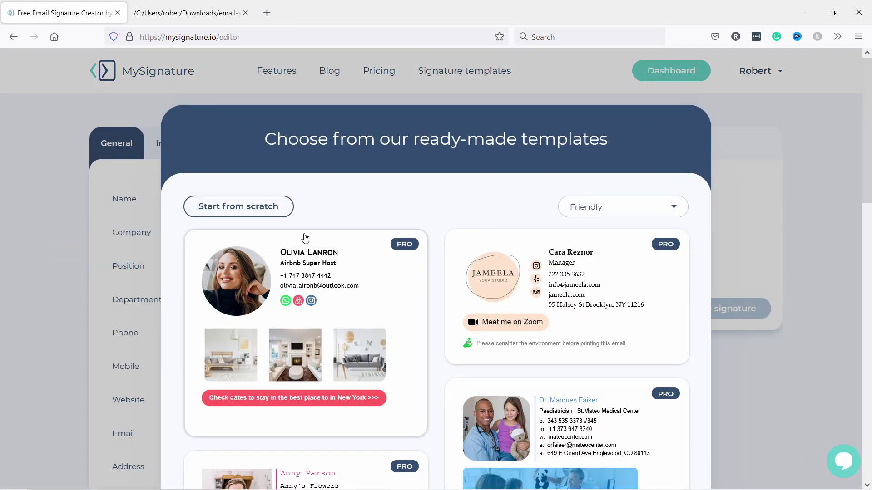
scroll(386, 267, "down", 10)
scroll(508, 243, "down", 5)
scroll(511, 239, "up", 12)
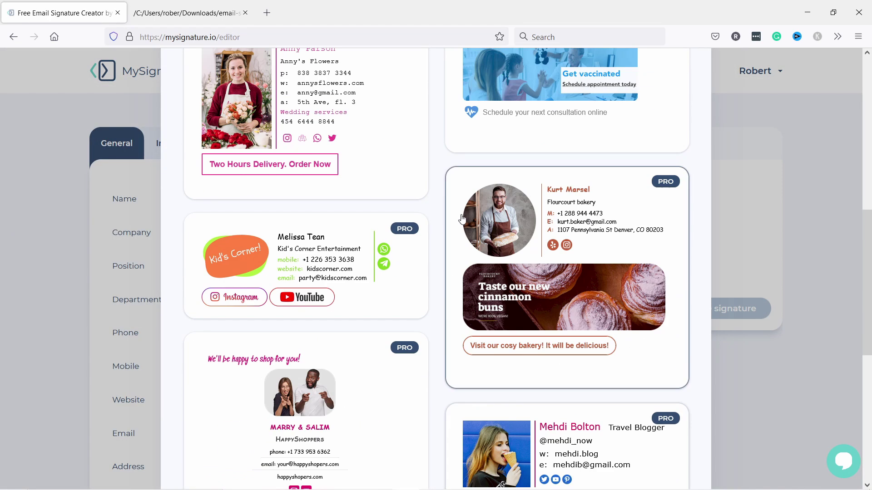
scroll(510, 240, "up", 3)
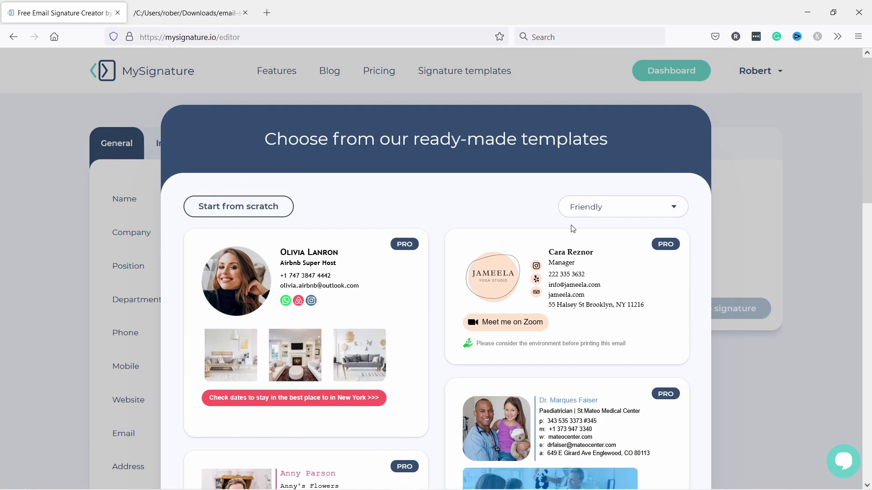
left_click(587, 212)
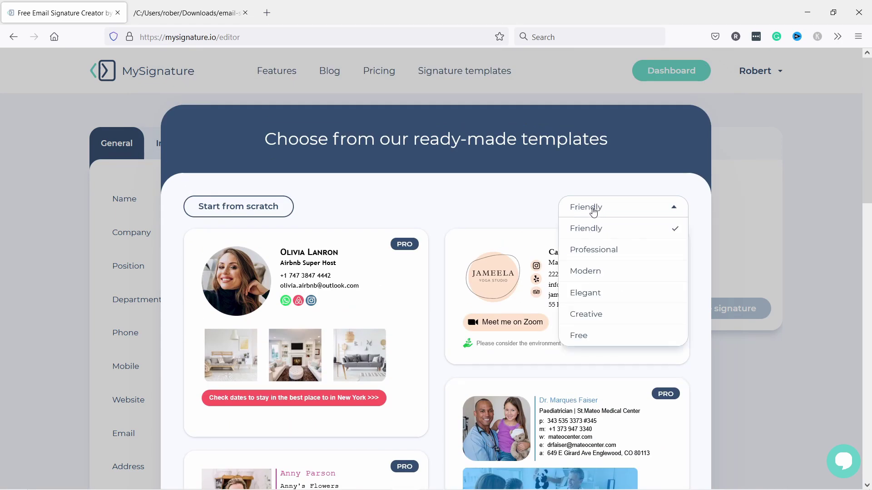
left_click(579, 336)
scroll(416, 218, "down", 4)
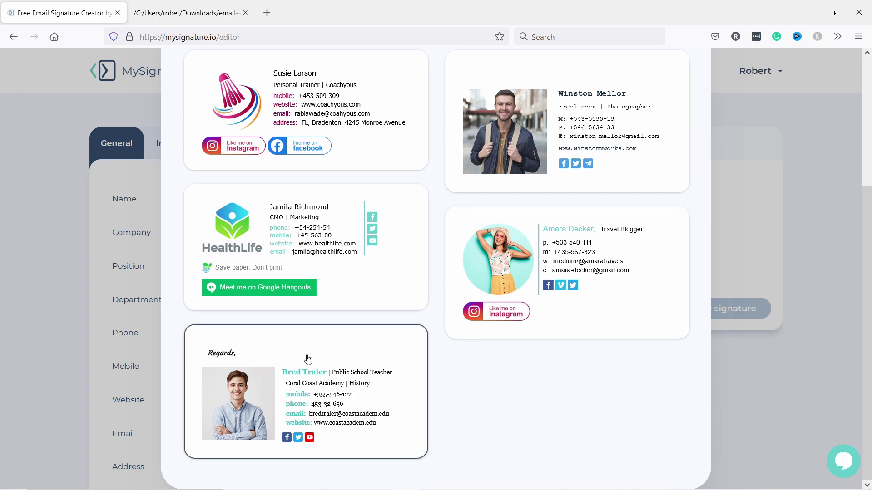
left_click(291, 373)
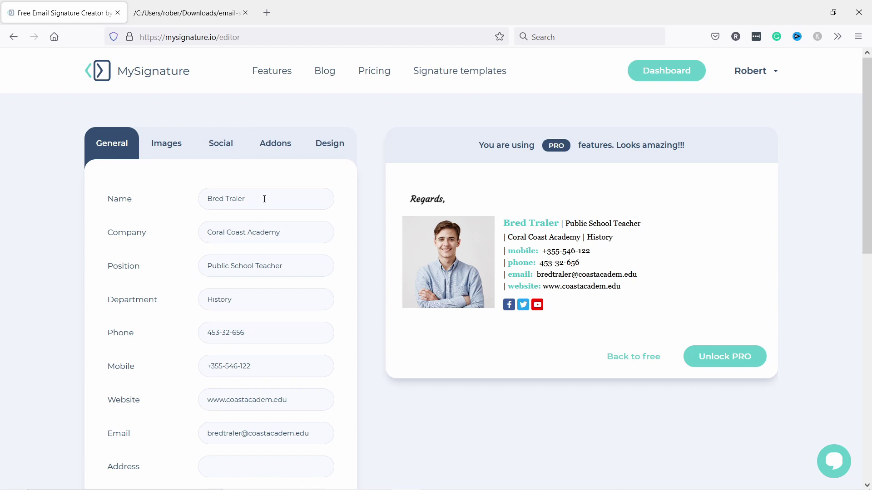
Replace the template's sample name with your own first name.
left_click_drag(265, 199, 161, 195)
type("Robert")
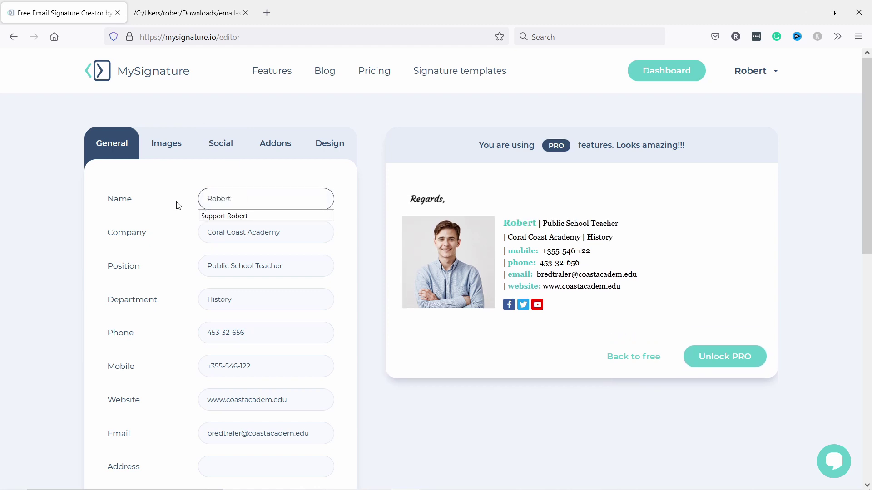
key("Escape")
left_click(526, 227)
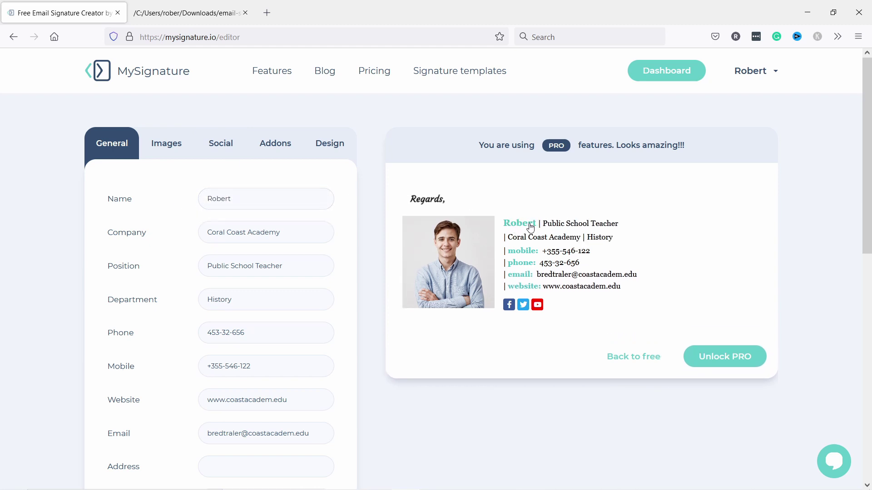
Delete Coral Coast Academy and the History department, then enter My company as company.
left_click_drag(302, 230, 141, 234)
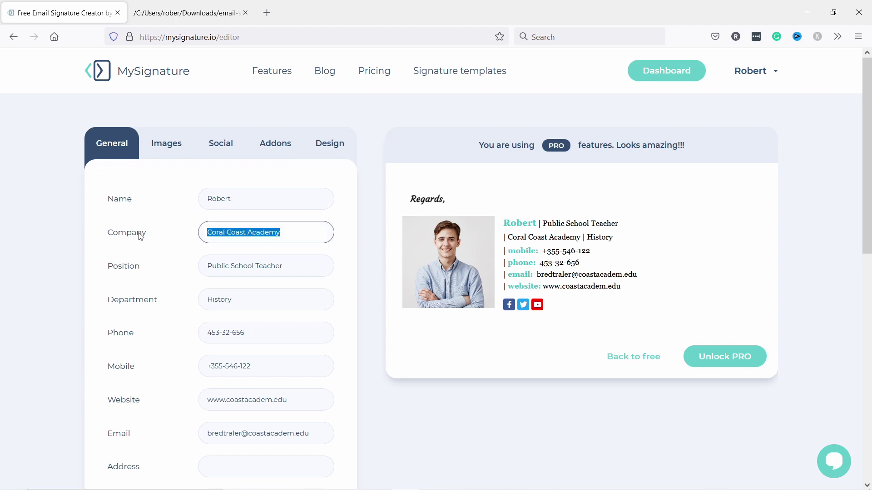
key("BackSpace")
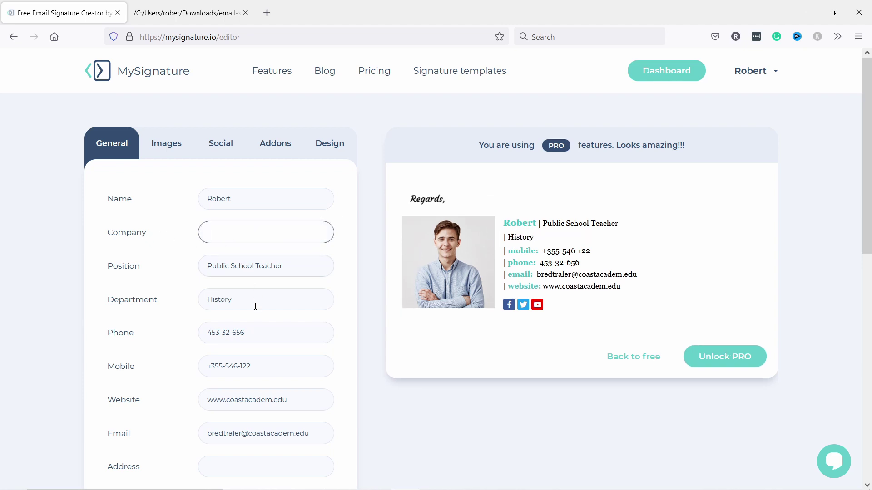
left_click_drag(255, 306, 168, 284)
key("BackSpace")
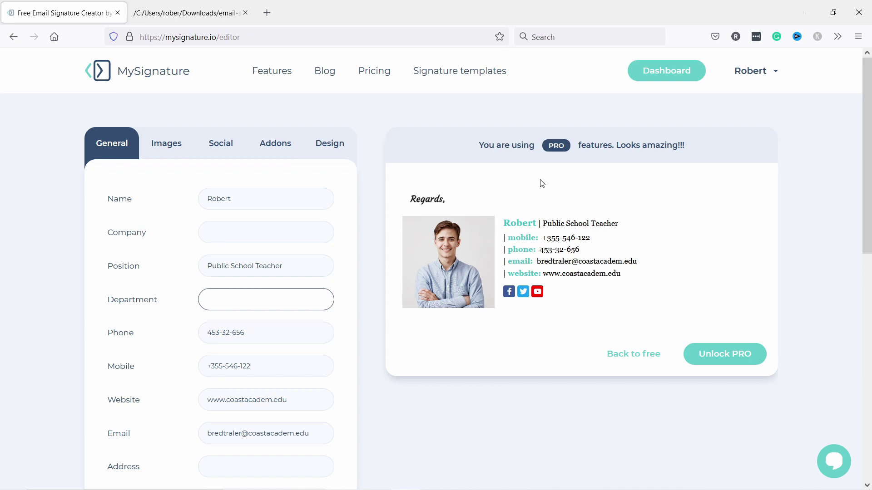
left_click(260, 231)
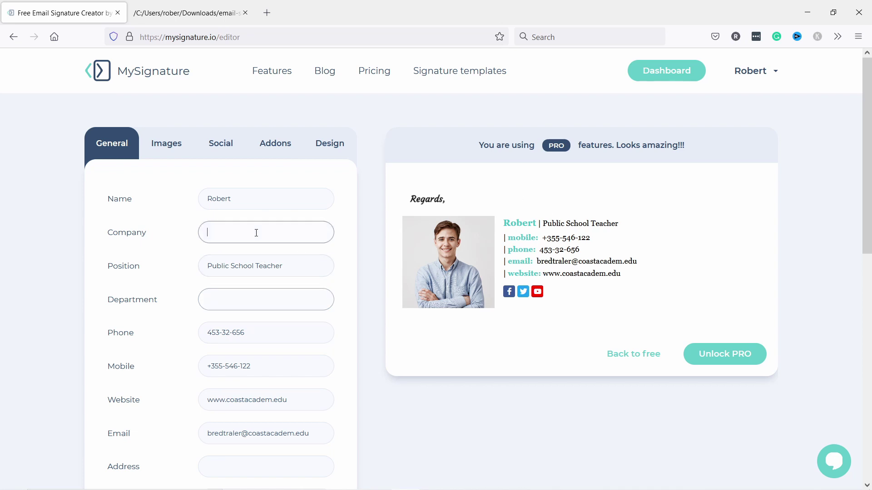
type("My company")
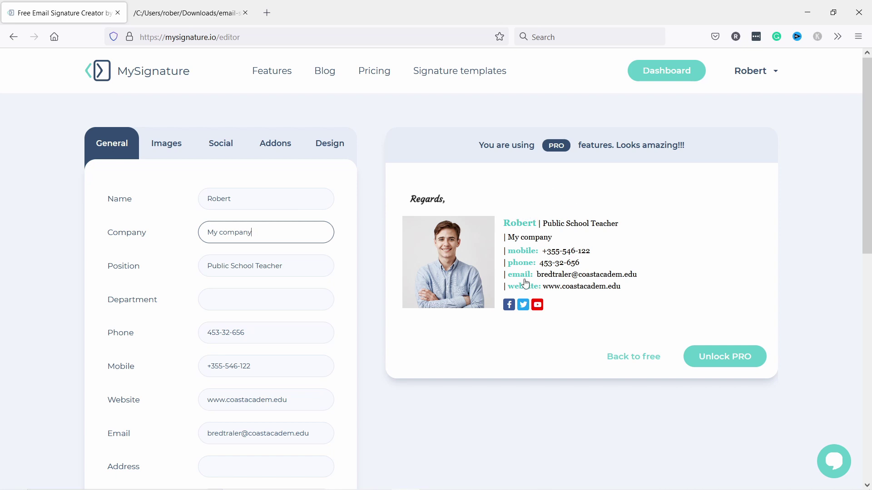
left_click(383, 326)
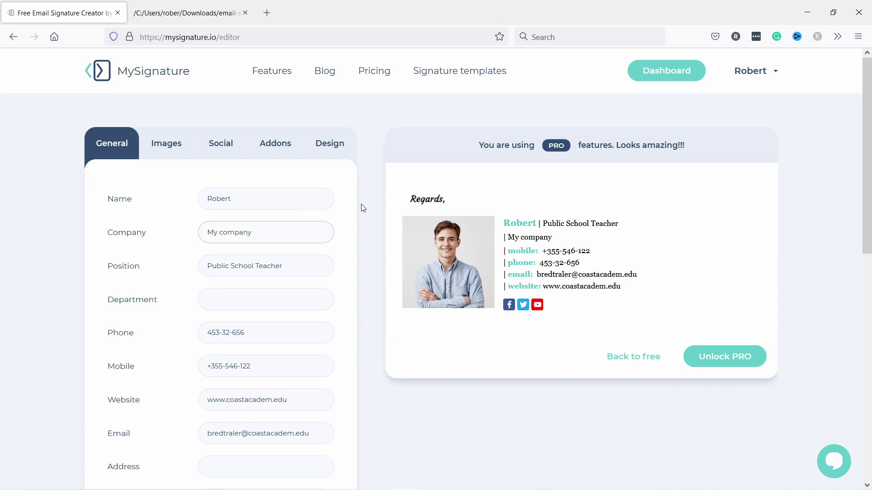
In Addons, remove the Regards sign-off and add a Google Hangouts video-conference button.
left_click(178, 146)
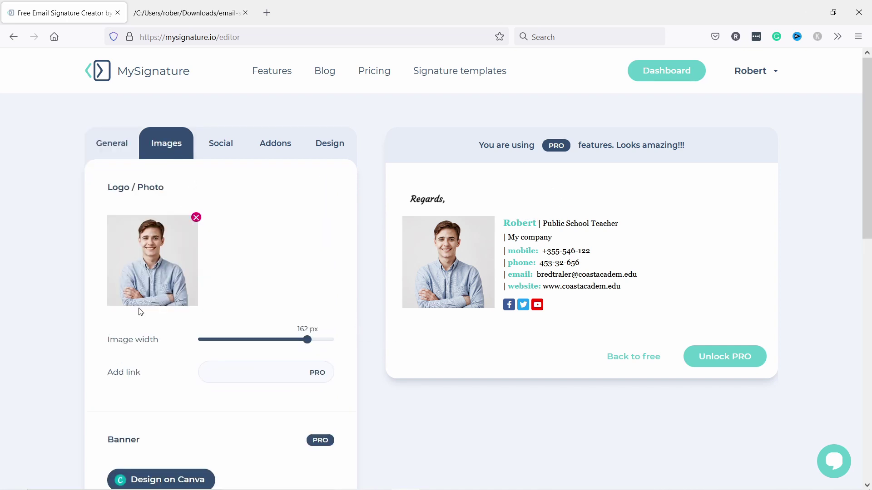
left_click(222, 148)
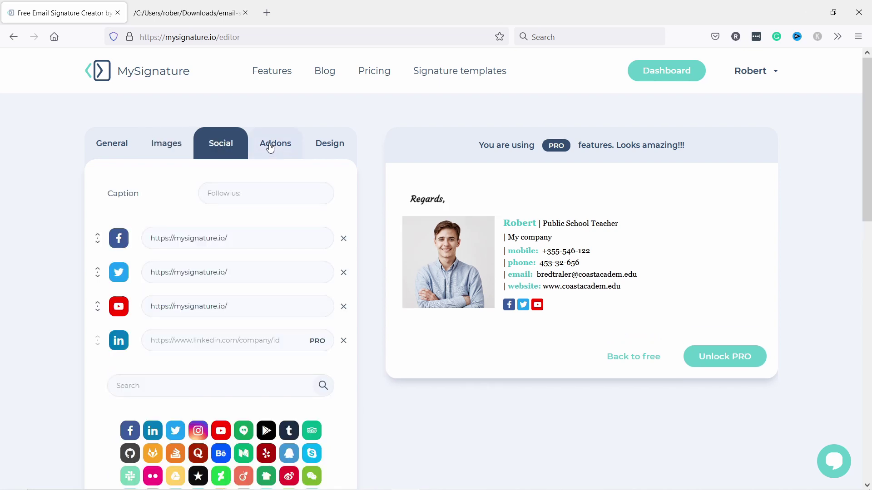
left_click(285, 150)
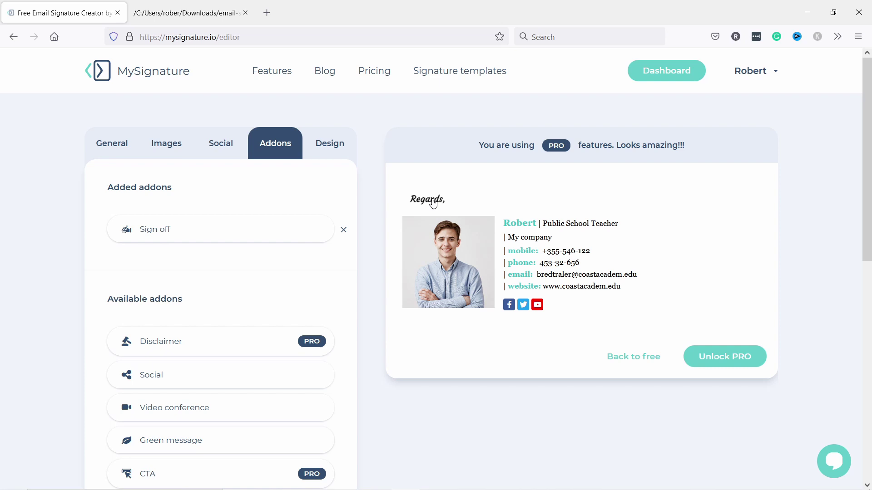
left_click(344, 230)
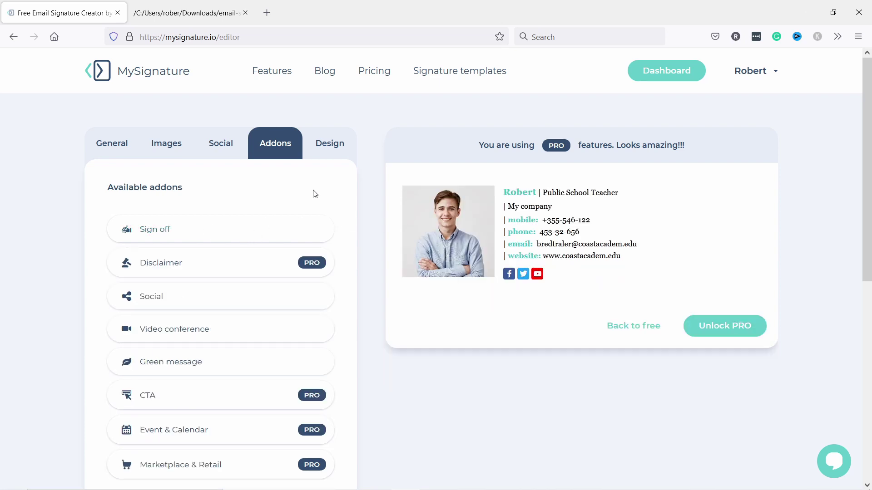
left_click(182, 328)
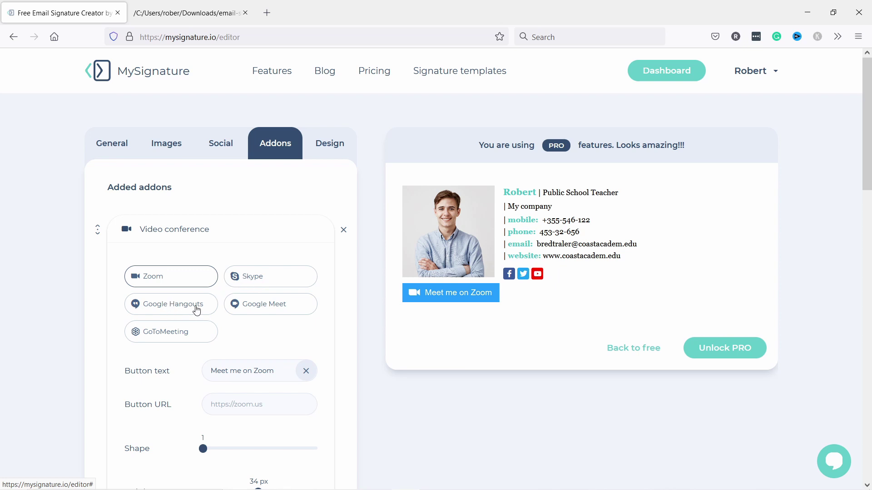
left_click(178, 305)
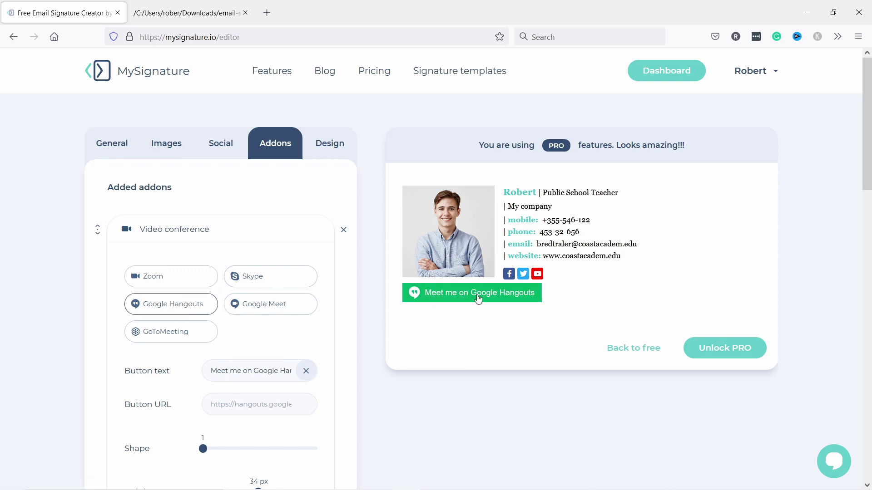
Browse the full layout gallery from Design settings and close it without changing layout.
left_click(342, 152)
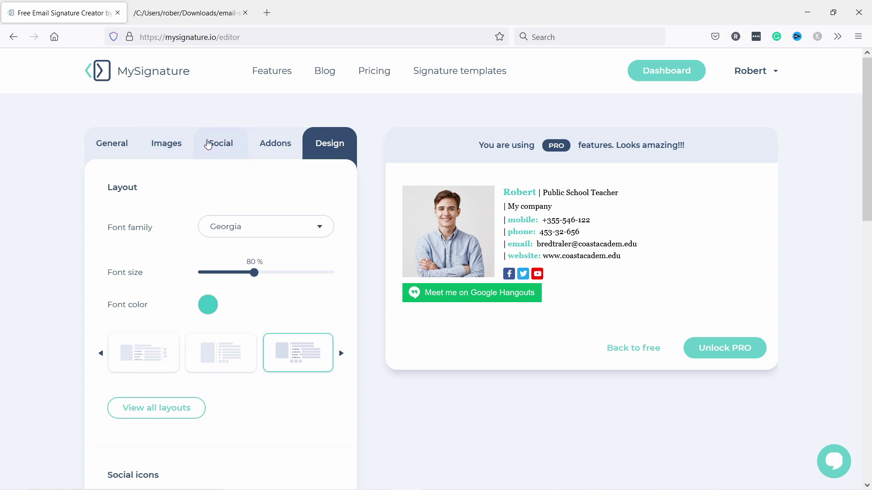
scroll(207, 141, "down", 2)
left_click(150, 350)
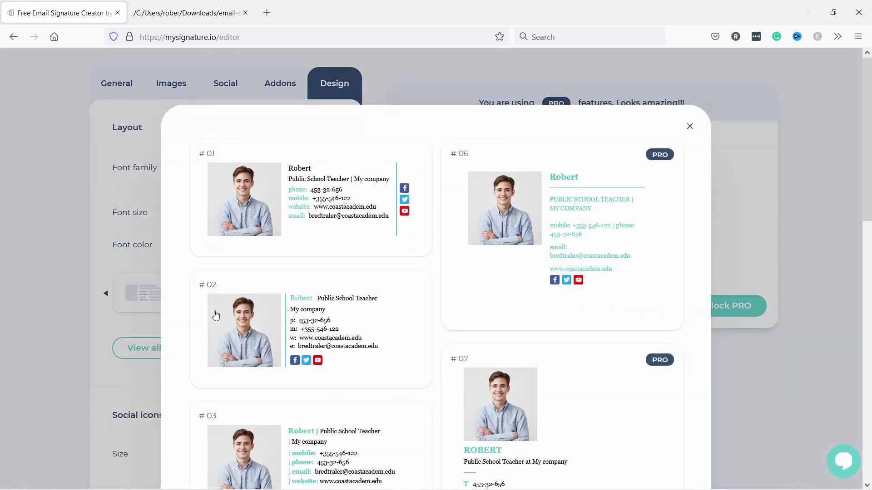
scroll(275, 171, "down", 3)
scroll(276, 170, "down", 3)
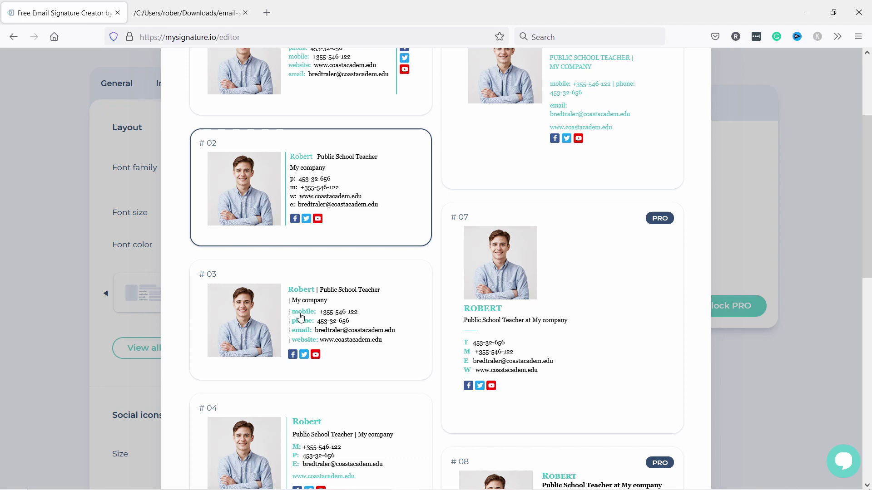
scroll(315, 287, "up", 2)
scroll(315, 286, "up", 5)
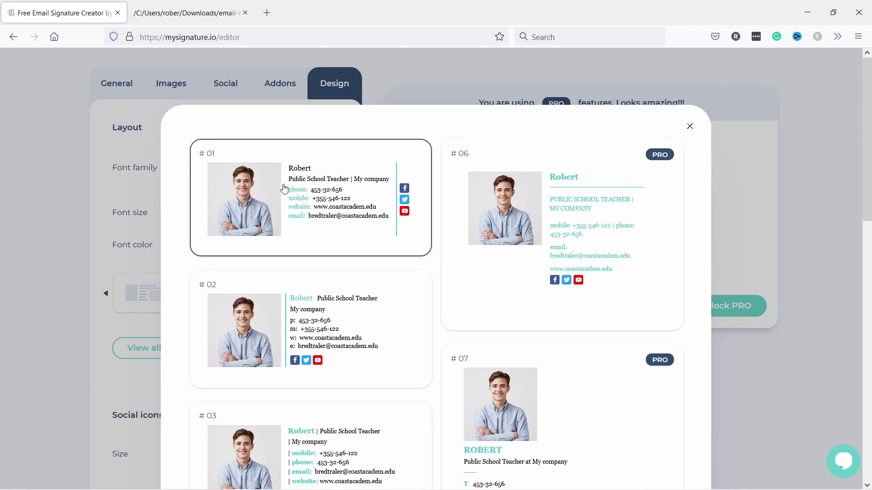
left_click(690, 127)
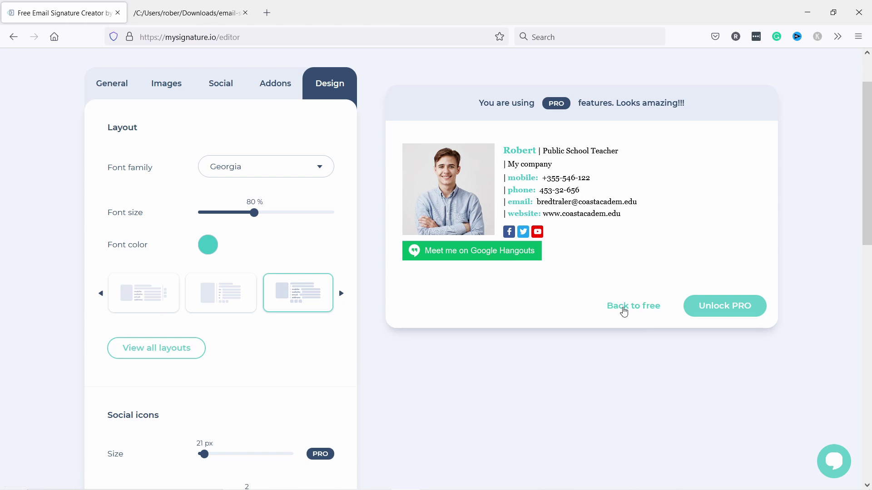
Confirm Back to free, save the signature, and return to the editor.
left_click(627, 312)
left_click(418, 246)
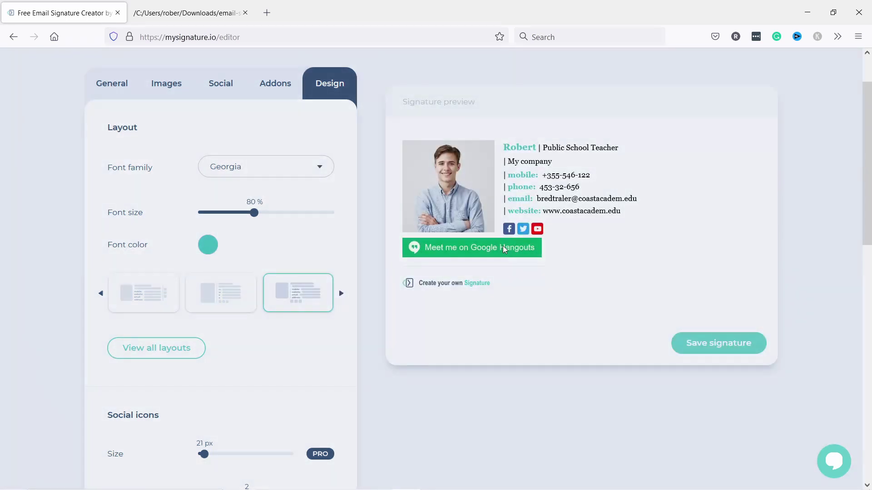
scroll(586, 209, "up", 2)
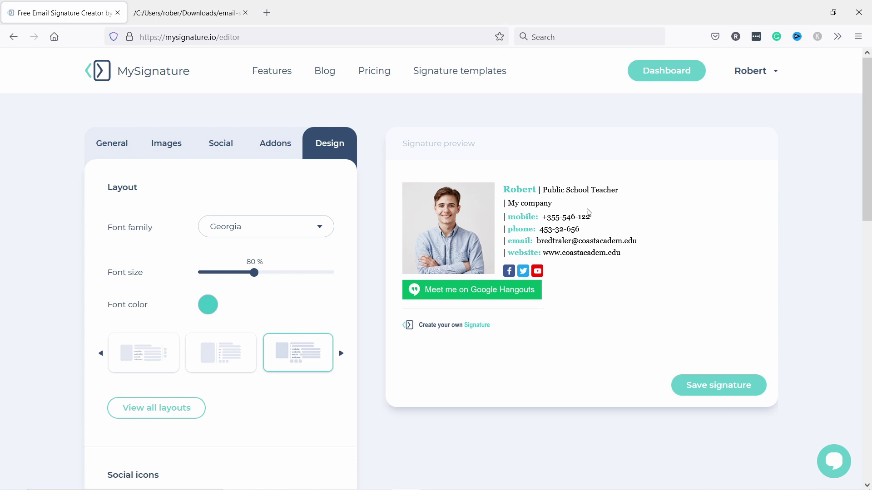
left_click(708, 386)
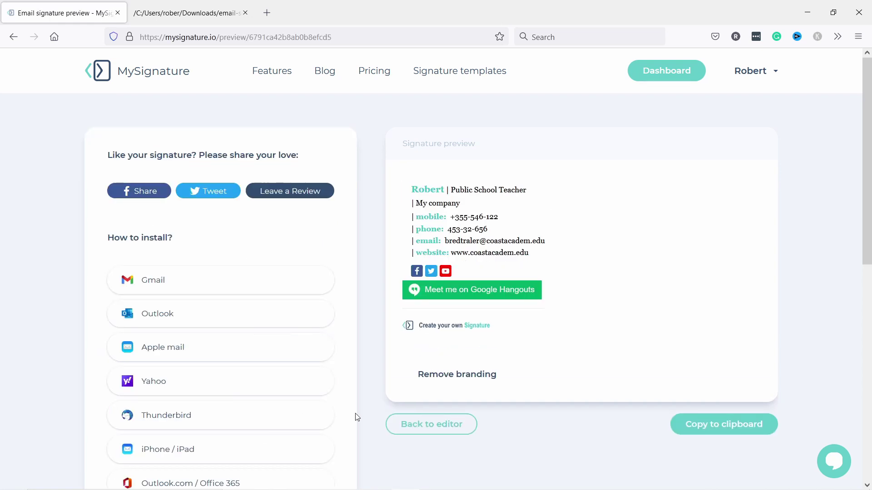
left_click(409, 428)
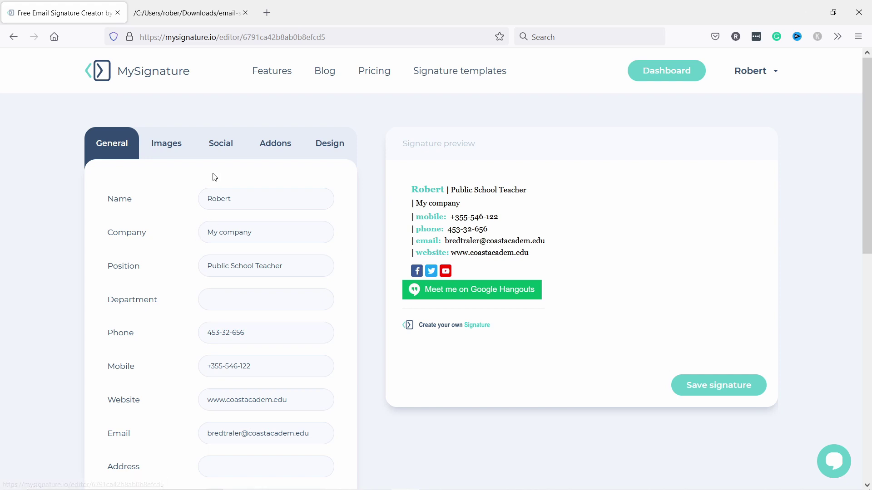
Upload the portrait thumbnail image as the signature photo.
left_click(173, 143)
left_click(162, 248)
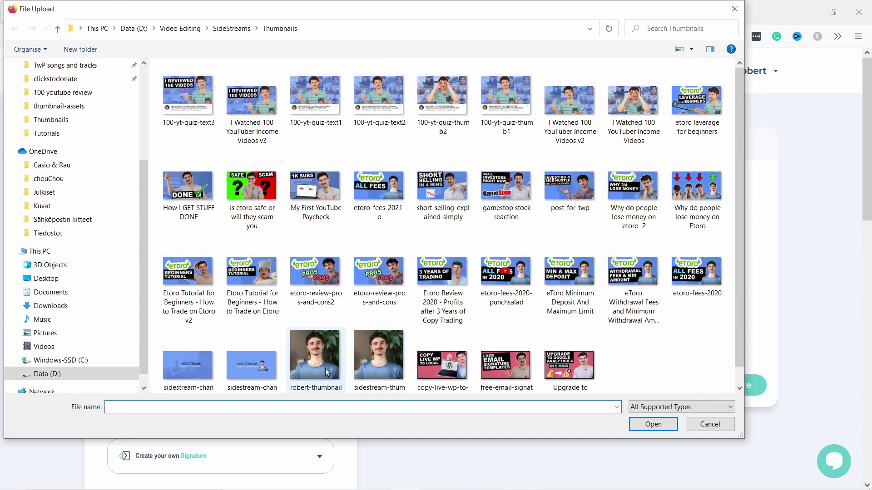
left_click(378, 354)
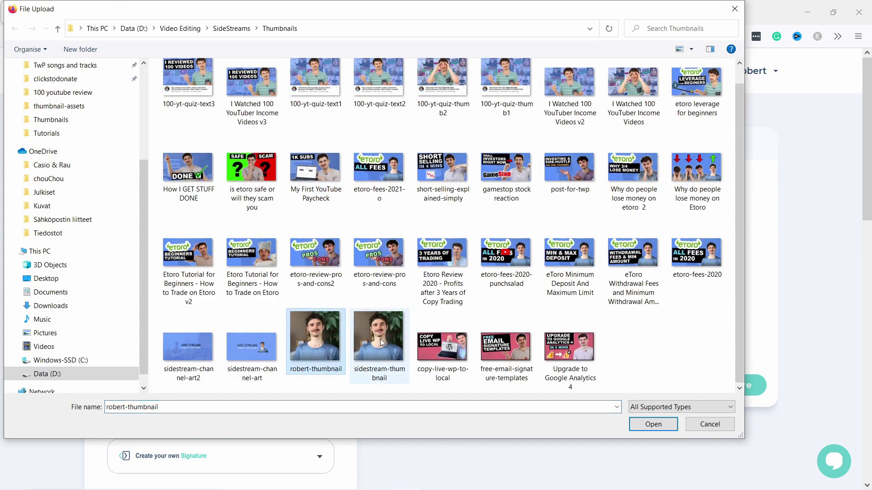
left_click(640, 426)
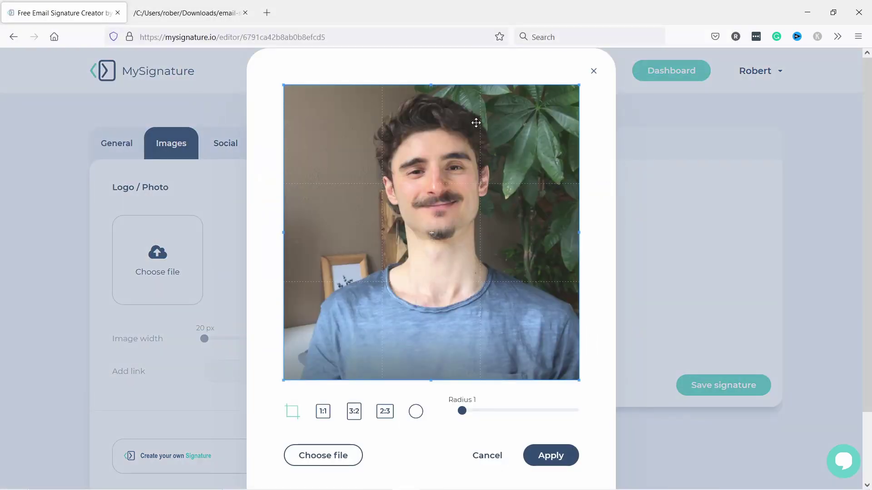
Crop the photo to a circle enlarged and centred on the face, then apply it.
left_click(413, 414)
left_click_drag(549, 353, 566, 369)
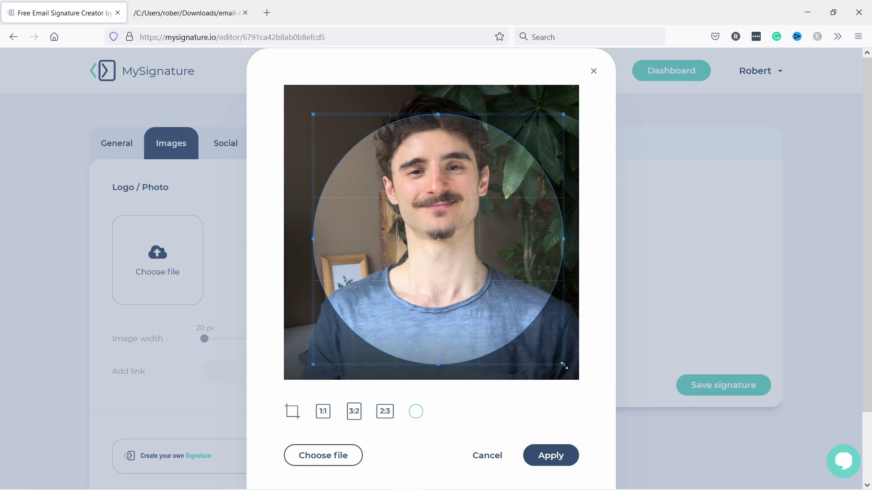
left_click_drag(462, 255, 453, 235)
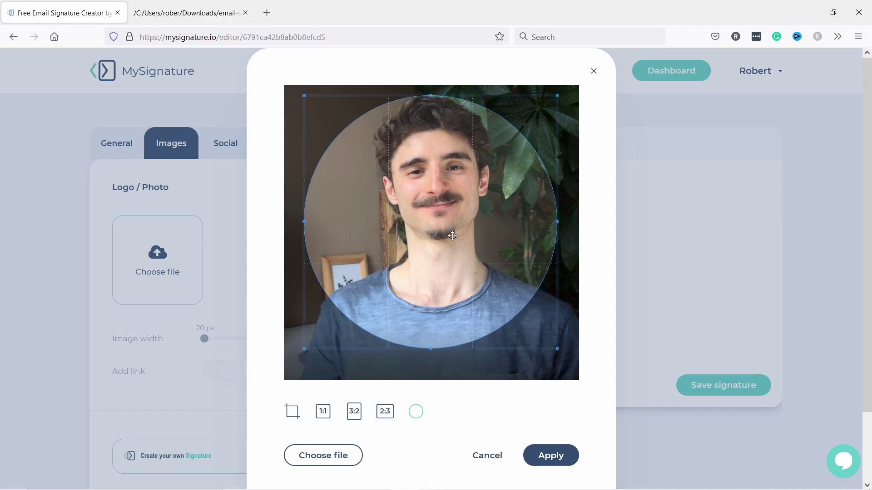
left_click(542, 455)
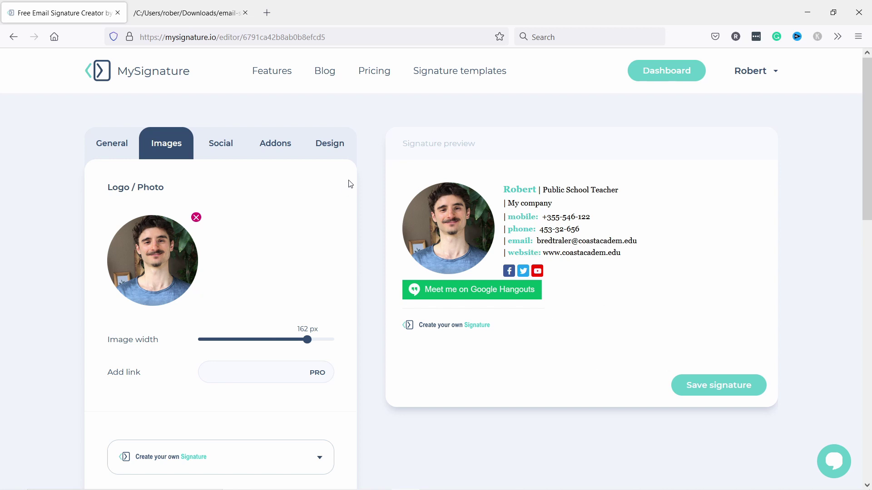
Save the circular-photo signature, then copy its full HTML from the Source code box.
left_click(702, 393)
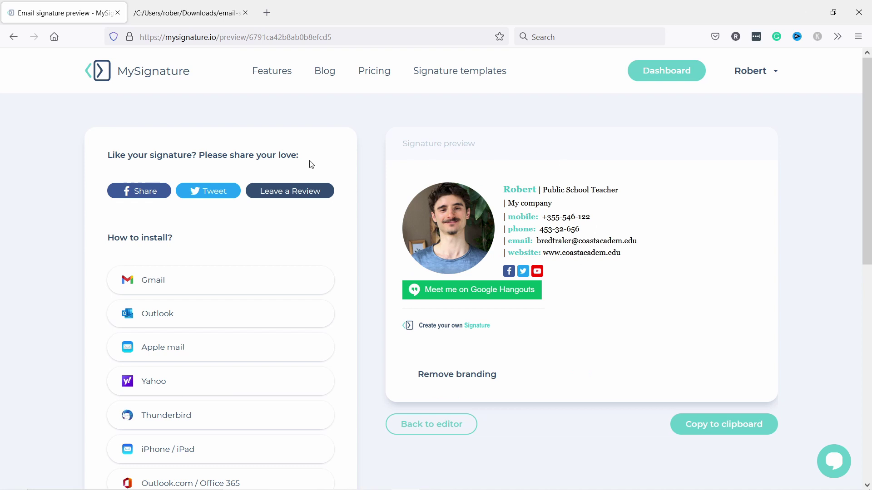
scroll(219, 270, "down", 4)
left_click(152, 339)
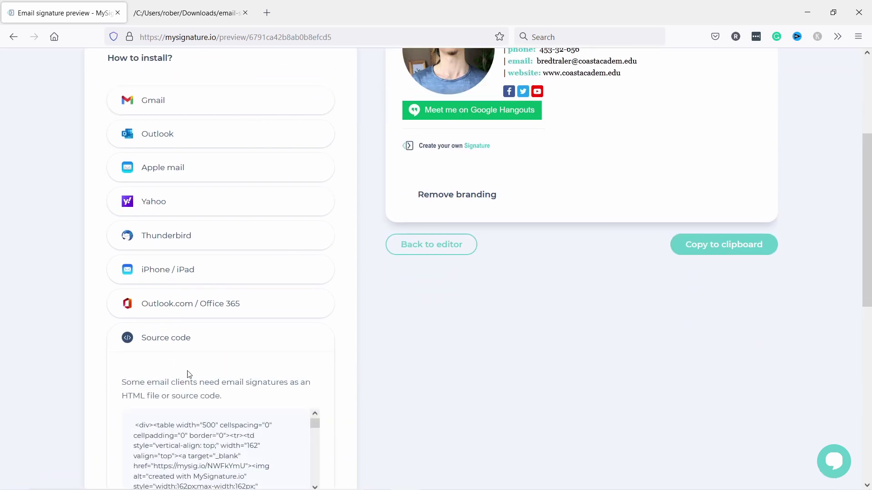
scroll(186, 340, "down", 3)
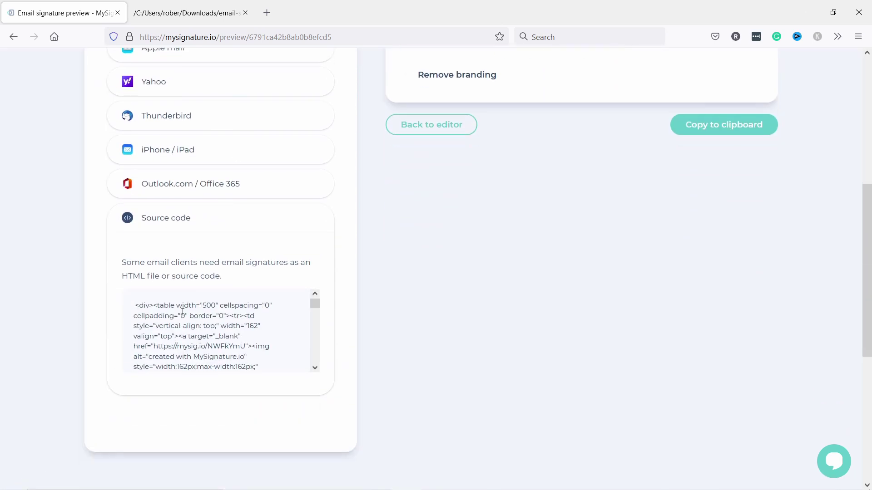
left_click(153, 313)
right_click(154, 310)
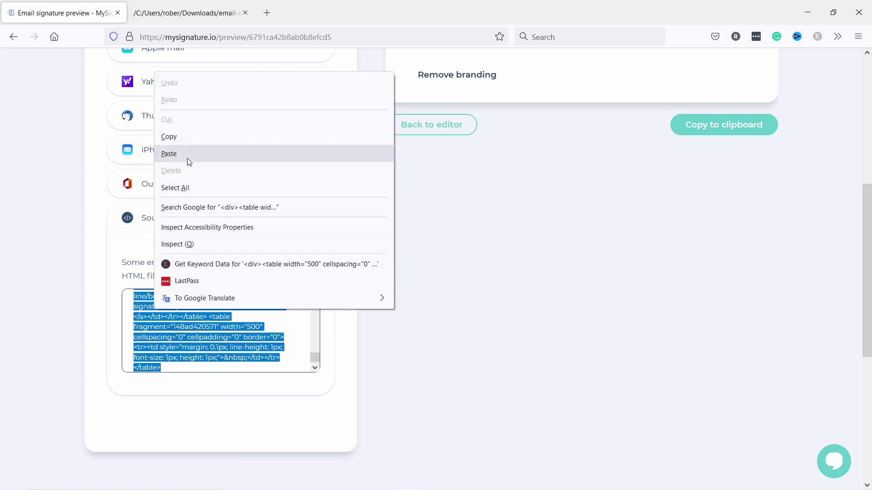
left_click(175, 137)
left_click(408, 200)
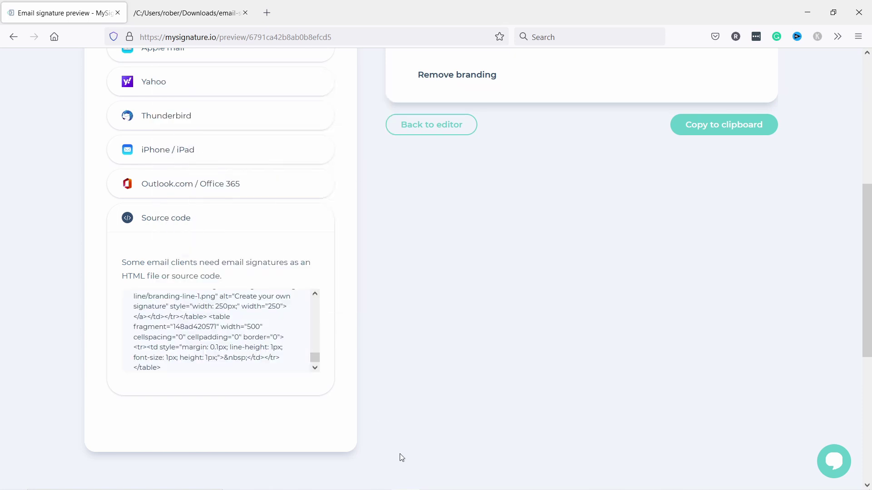
Paste the signature code into email-signature.html's body in Sublime Text and save it.
mouse_move(433, 482)
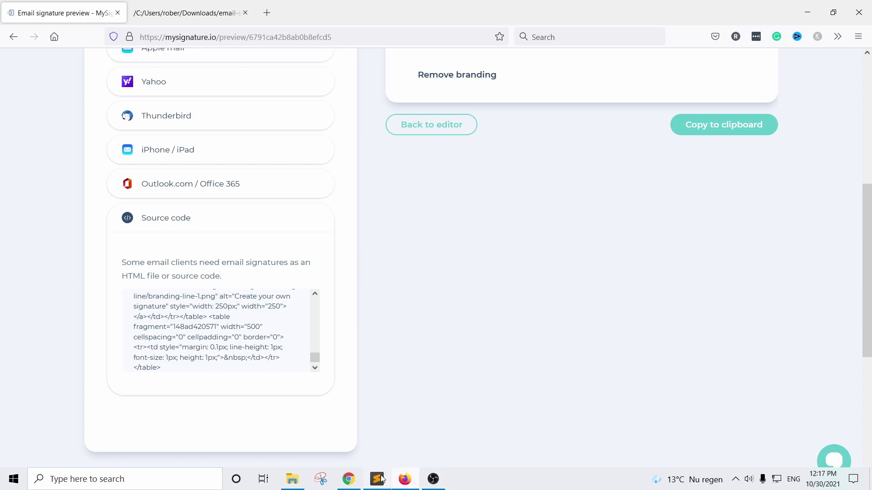
left_click(381, 479)
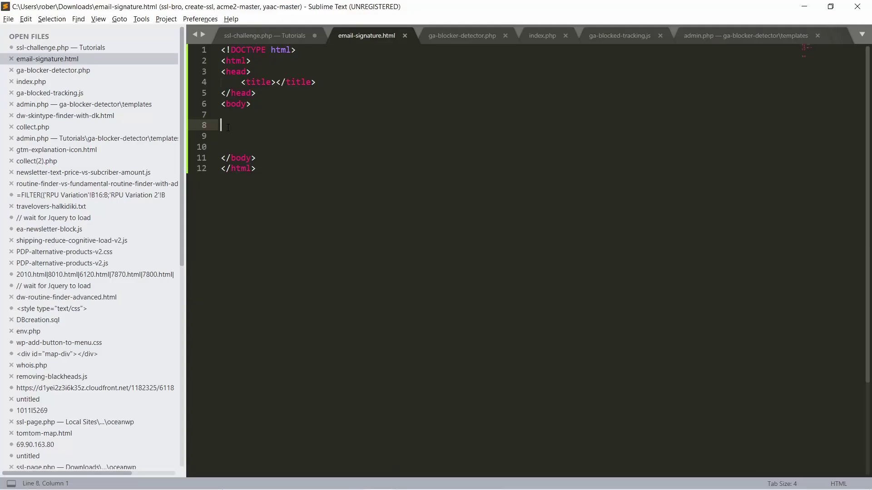
key("ctrl+v")
scroll(228, 128, "down", 5)
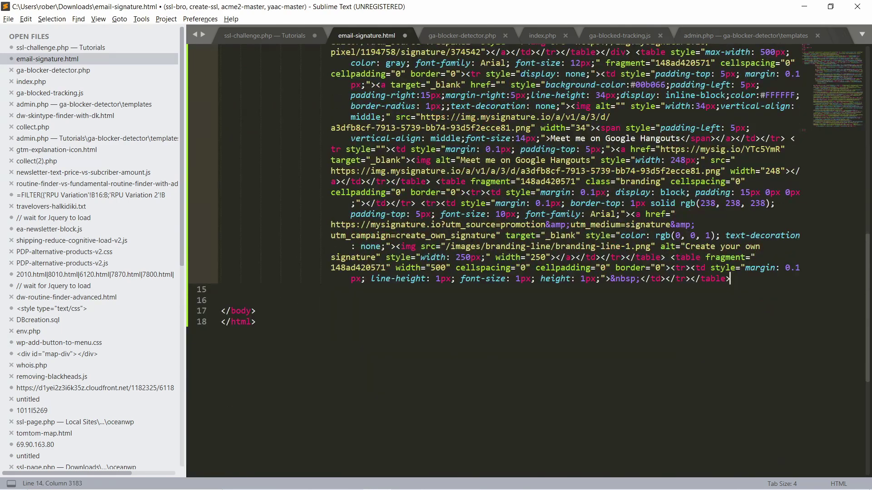
scroll(477, 306, "up", 10)
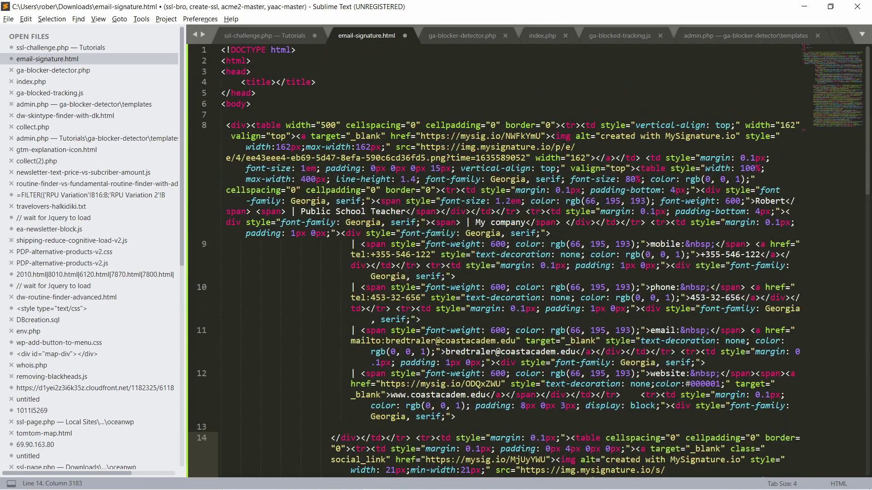
left_click(460, 223)
key("ctrl+s")
Reload the local email-signature.html page in Firefox to confirm the signature renders.
key("alt+Tab")
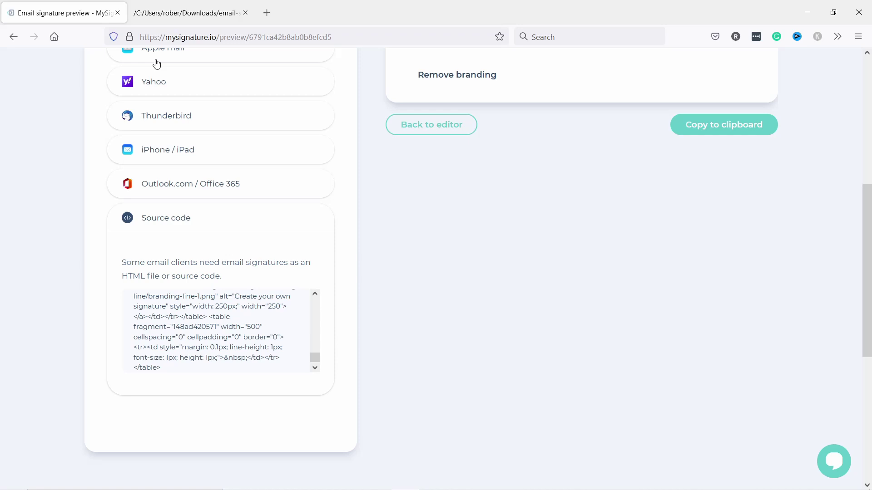
left_click(190, 13)
key("Return")
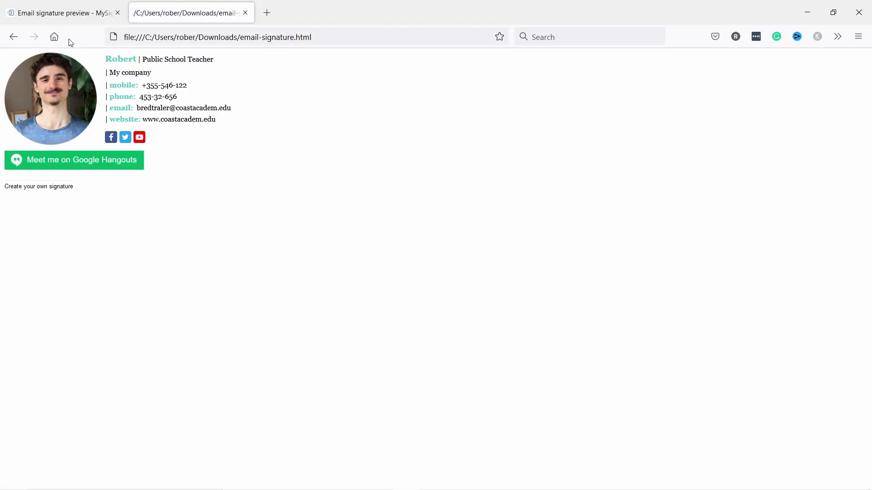
key("ctrl+Tab")
left_click(230, 21)
key("alt+Tab")
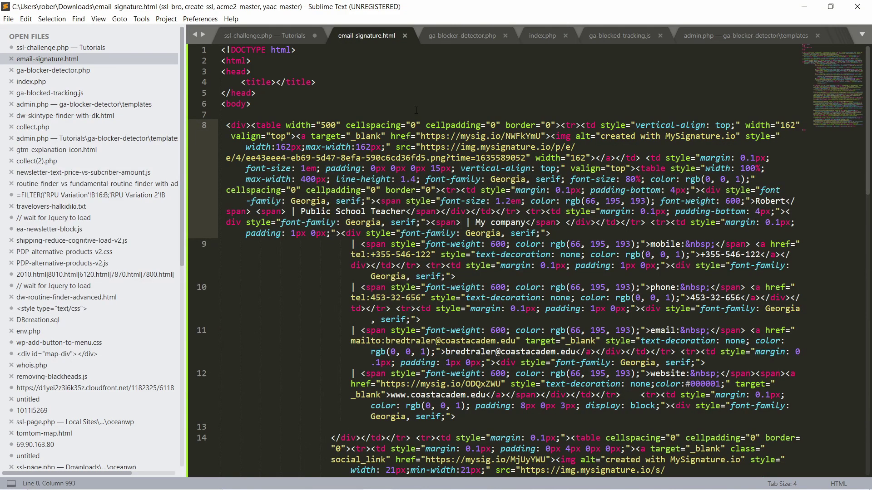
key("alt+Tab")
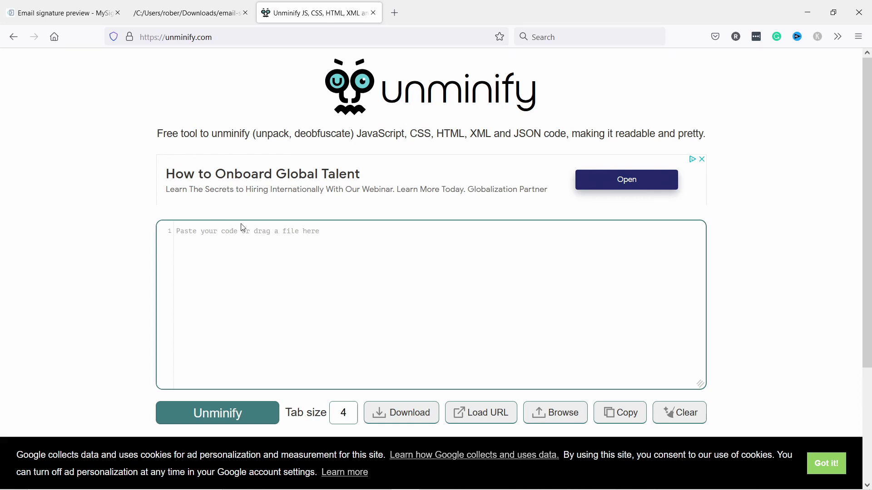
Paste the signature HTML into Unminify, reformat it into indented code, and copy the result.
left_click(234, 245)
key("ctrl+v")
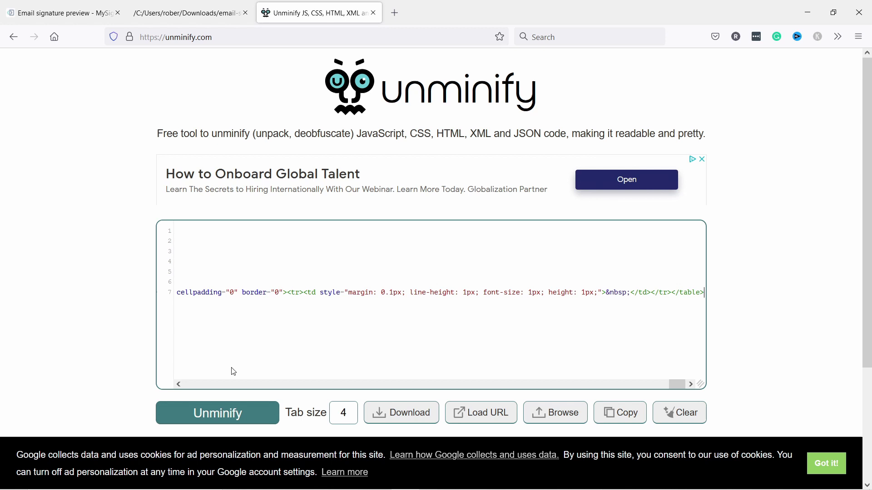
left_click(202, 415)
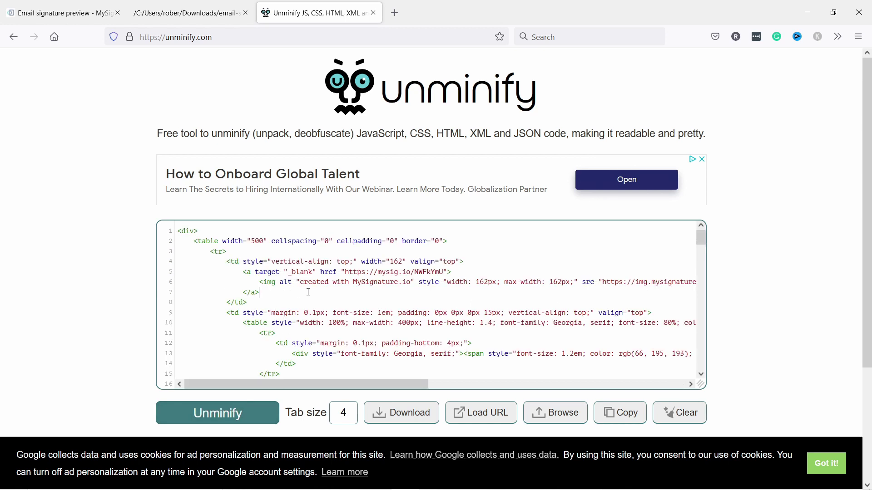
key("ctrl+a")
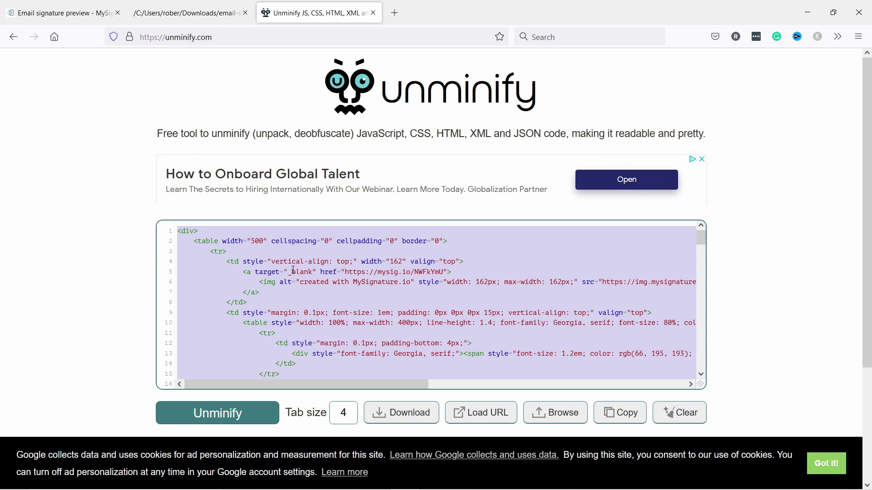
key("alt+Tab")
Replace the minified code from line 7 onward with the indented version and save the file.
left_click(239, 116)
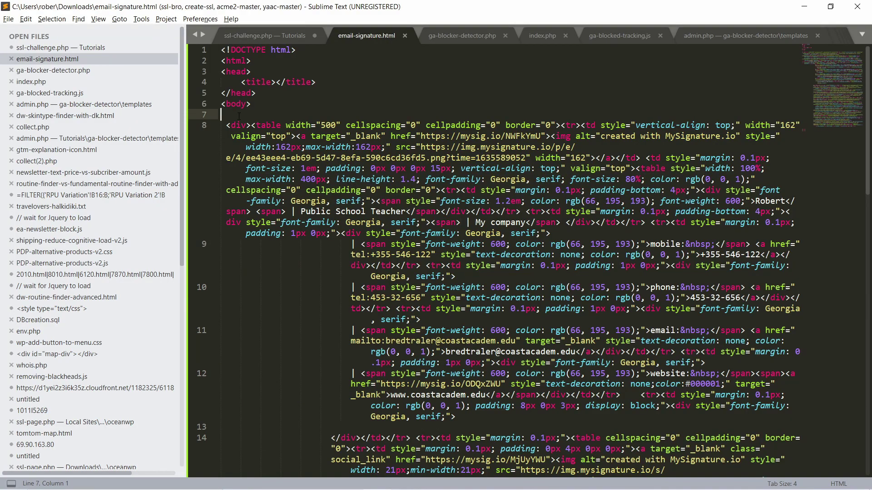
left_click_drag(239, 115, 393, 342)
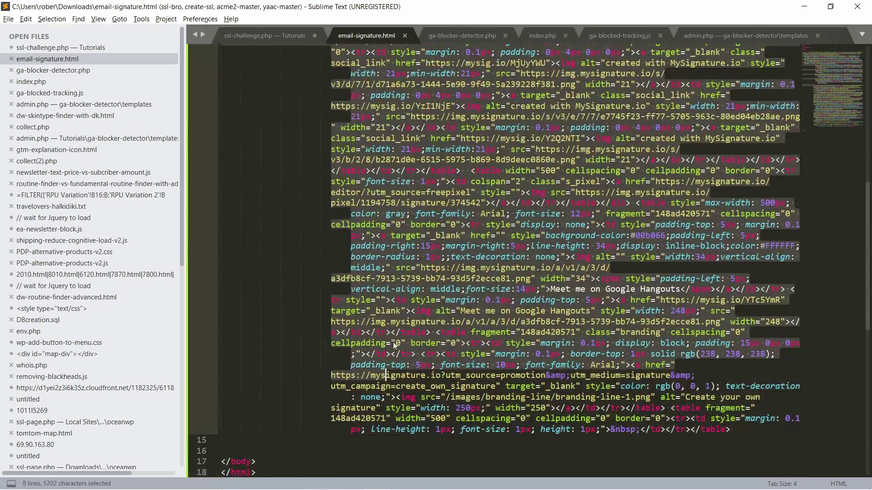
scroll(299, 335, "down", 4)
left_click(293, 317)
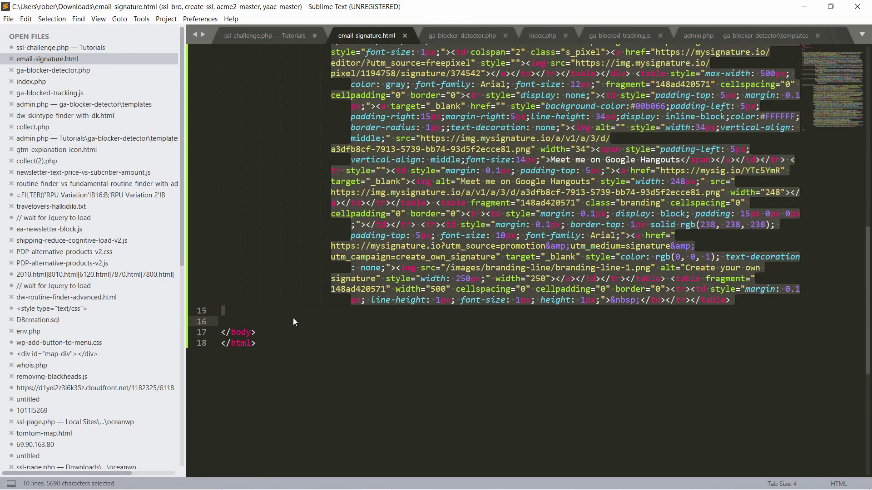
key("ctrl+shift+h")
scroll(494, 259, "up", 20)
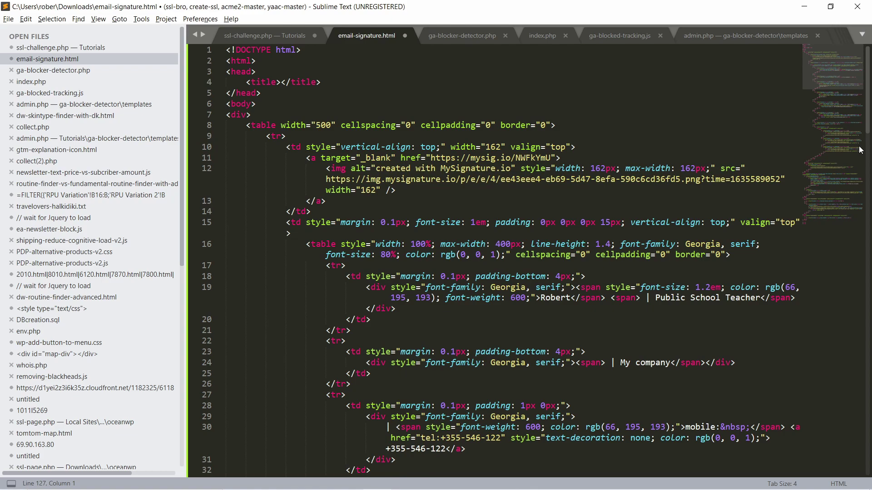
left_click_drag(861, 151, 868, 360)
scroll(477, 318, "up", 3)
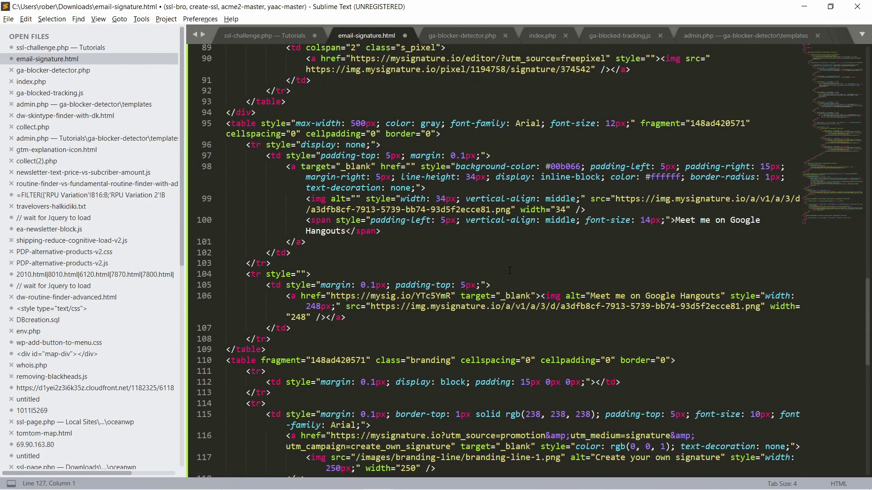
key("ctrl+s")
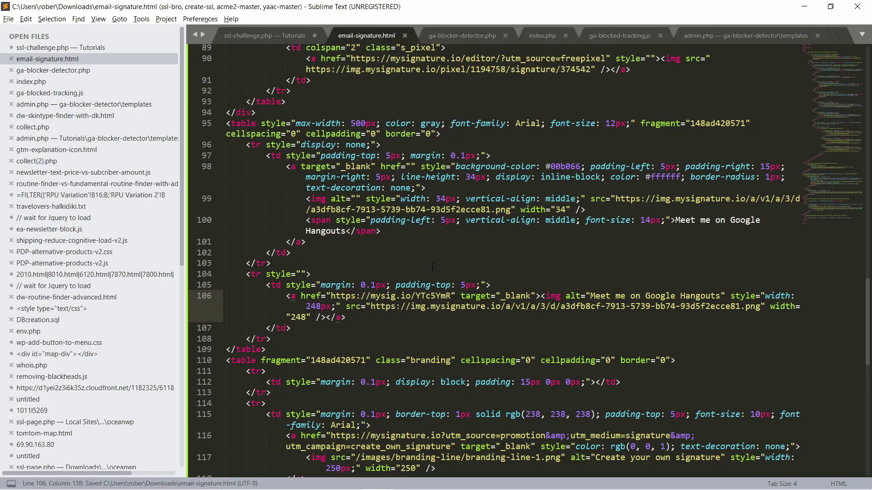
Copy the 'Public School Teacher' job title from the local signature preview.
key("alt+Tab")
left_click(193, 16)
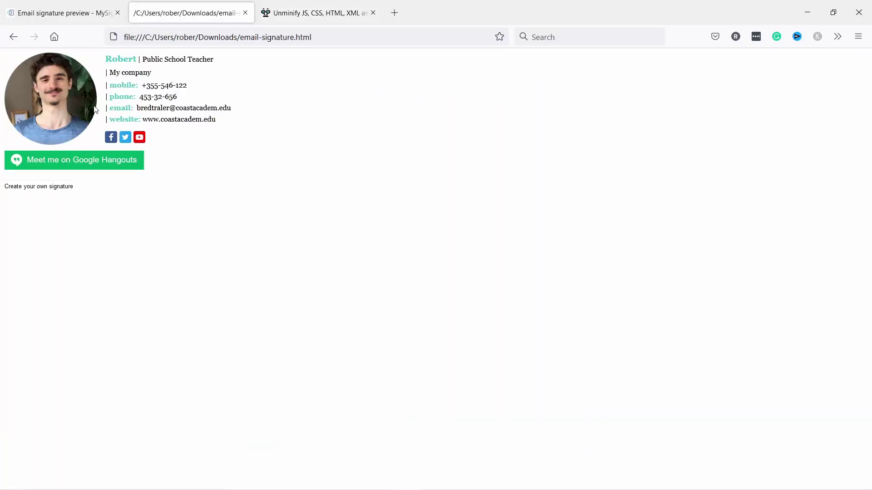
left_click_drag(143, 59, 216, 65)
right_click(180, 58)
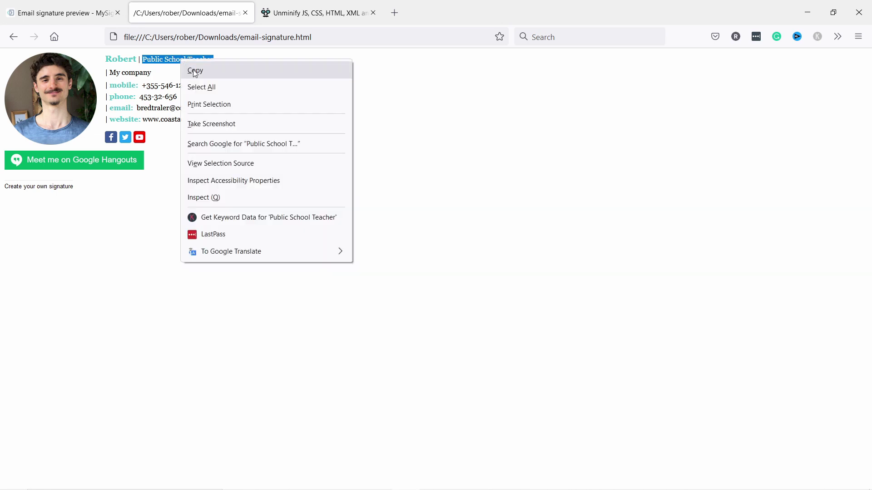
left_click(194, 70)
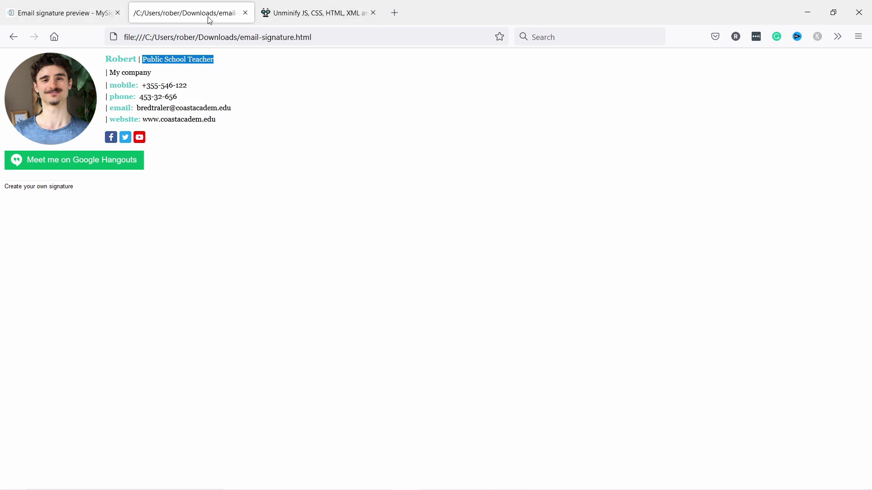
Find 'Public School Teacher' on line 19, replace it with 'Content creator', and save.
key("alt+Tab")
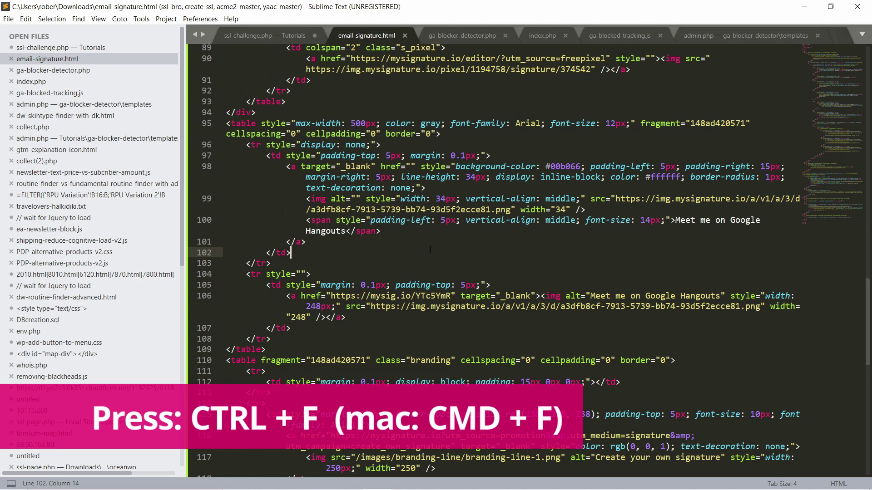
key("ctrl+f")
key("ctrl+v")
left_click(690, 240)
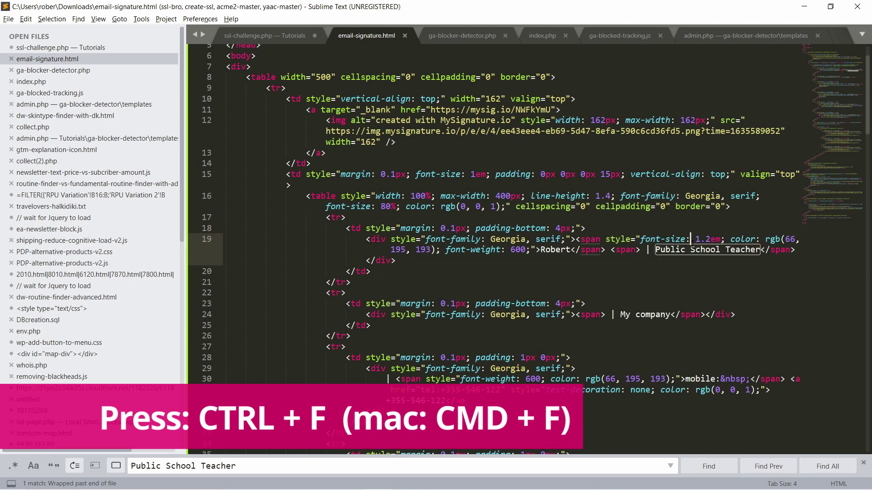
left_click_drag(655, 249, 760, 249)
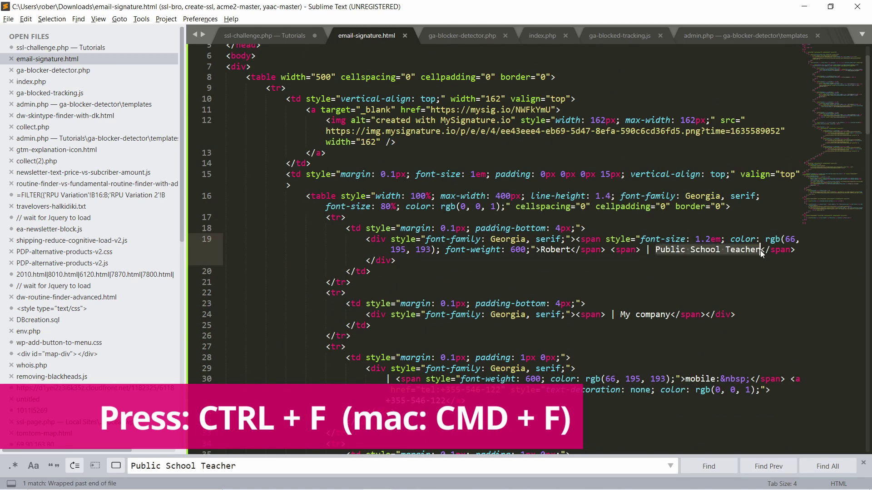
type("Content ")
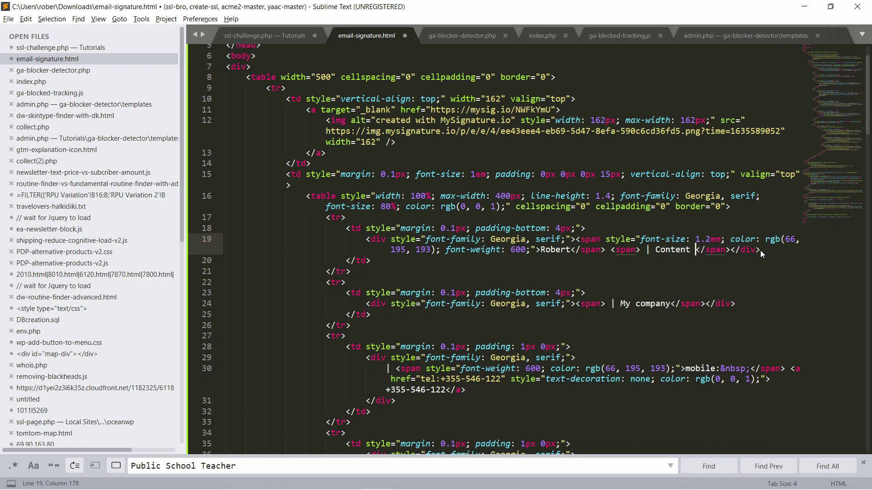
type("creator")
key("ctrl+s")
Reload the browser preview and check that it shows the 'Content creator' title.
key("alt+Tab")
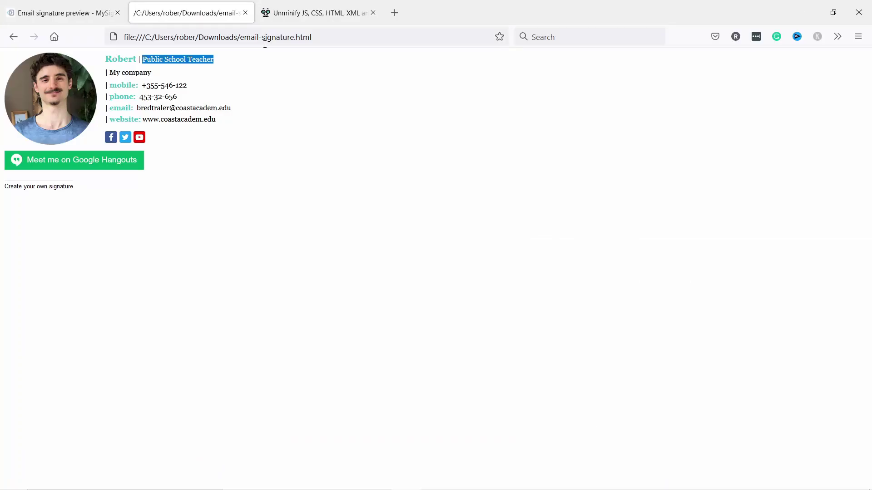
left_click(202, 37)
key("Return")
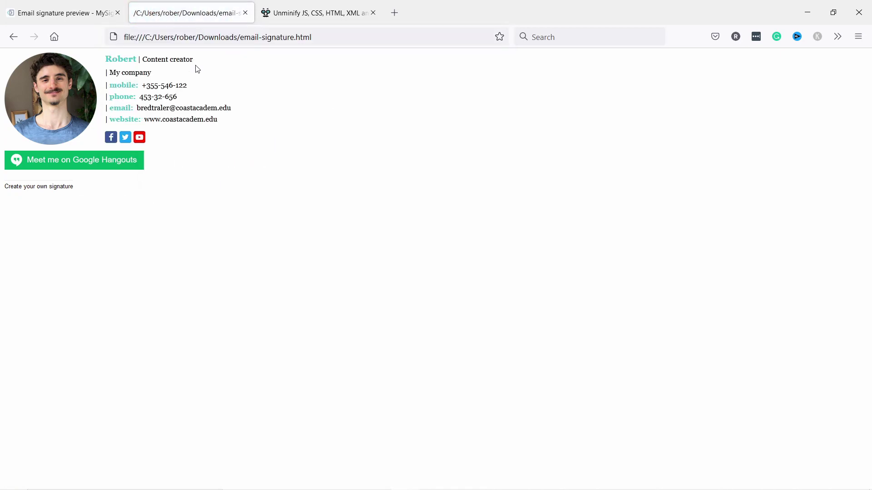
left_click_drag(143, 58, 214, 64)
key("alt+Tab")
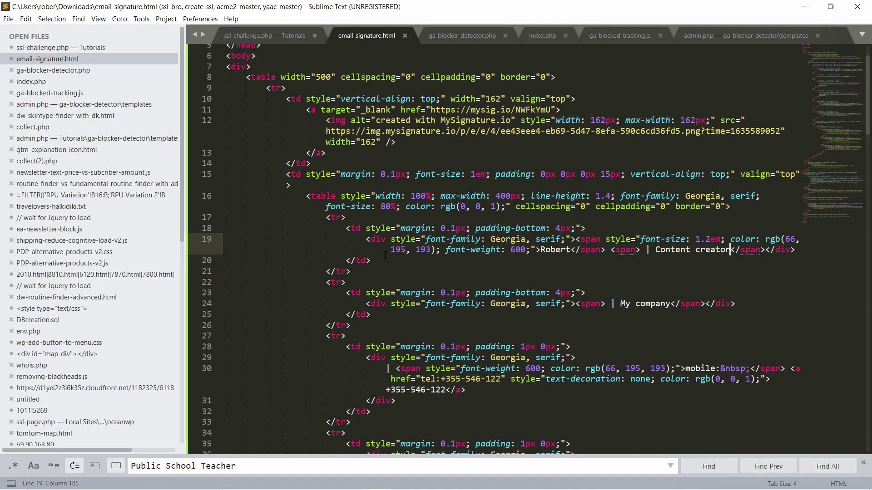
key("alt+Tab")
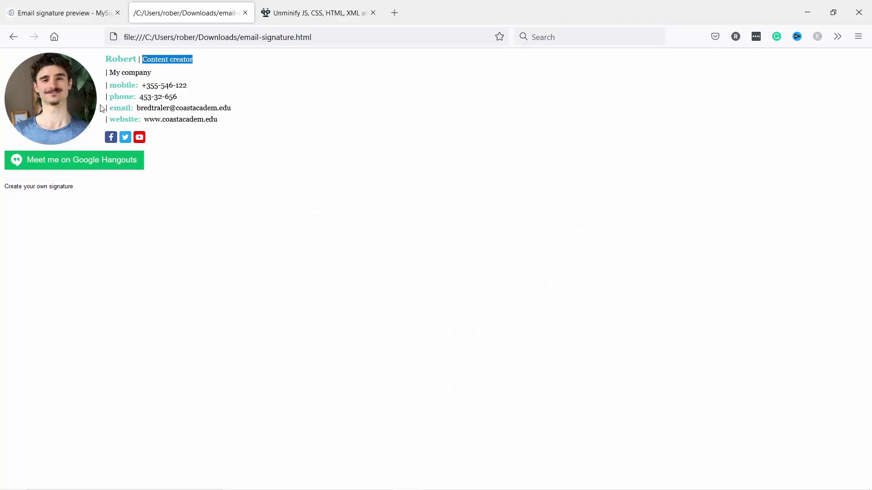
left_click(103, 196)
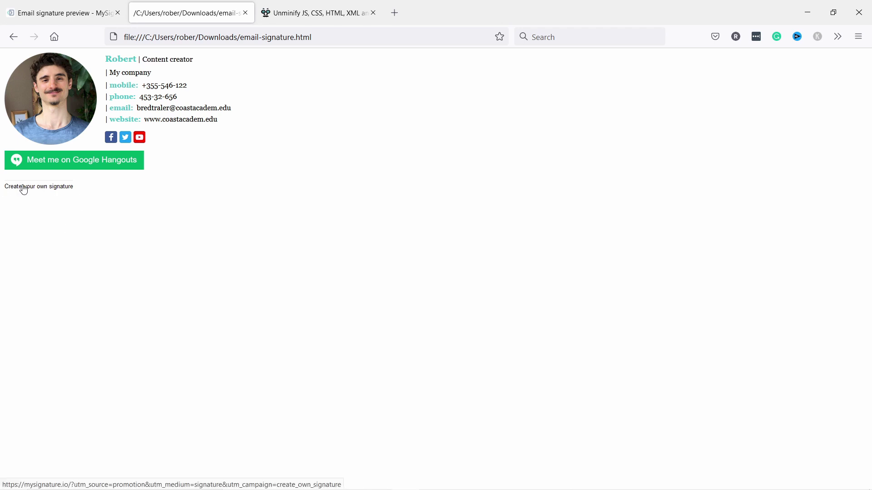
Search the HTML for 'create your' to locate the Create your own signature branding.
key("alt+Tab")
scroll(409, 304, "down", 7)
key("ctrl+f")
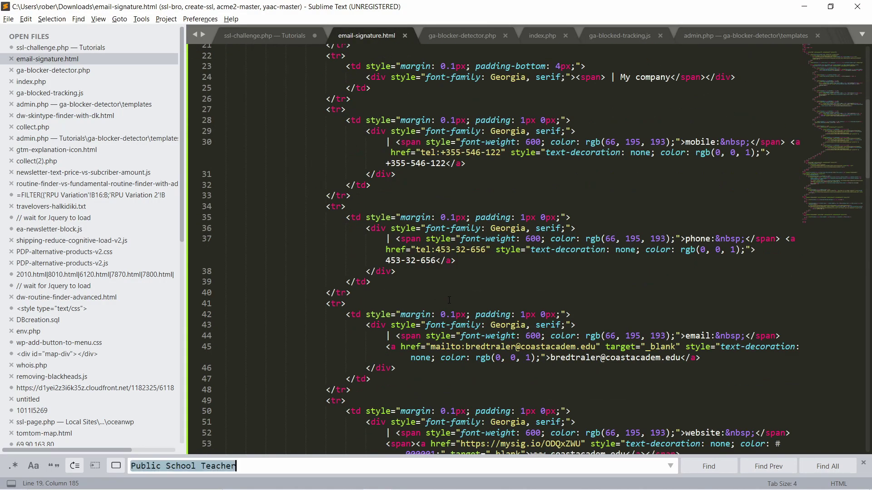
type("create")
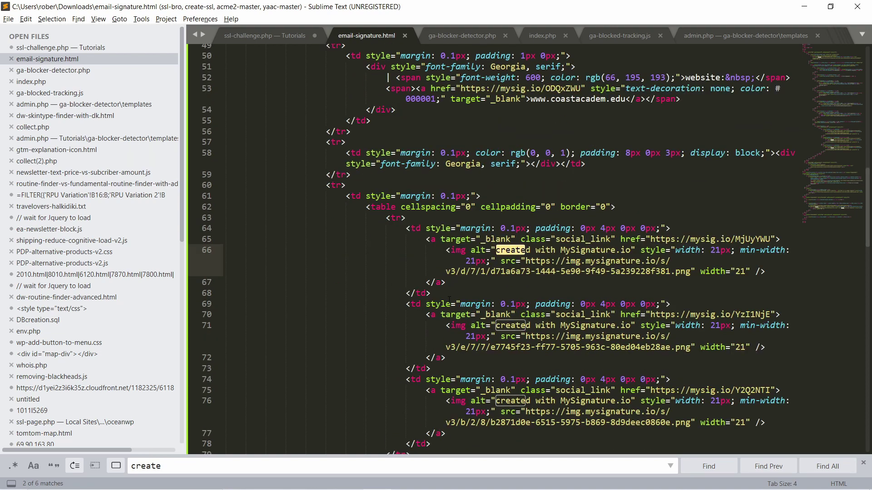
type(" your")
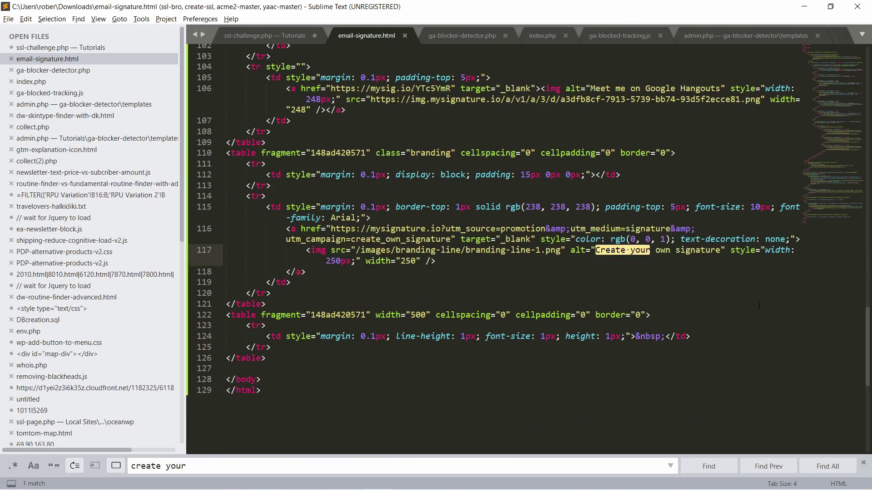
key("Return")
Delete the branding table on lines 114–120 and save email-signature.html.
left_click_drag(271, 292, 203, 198)
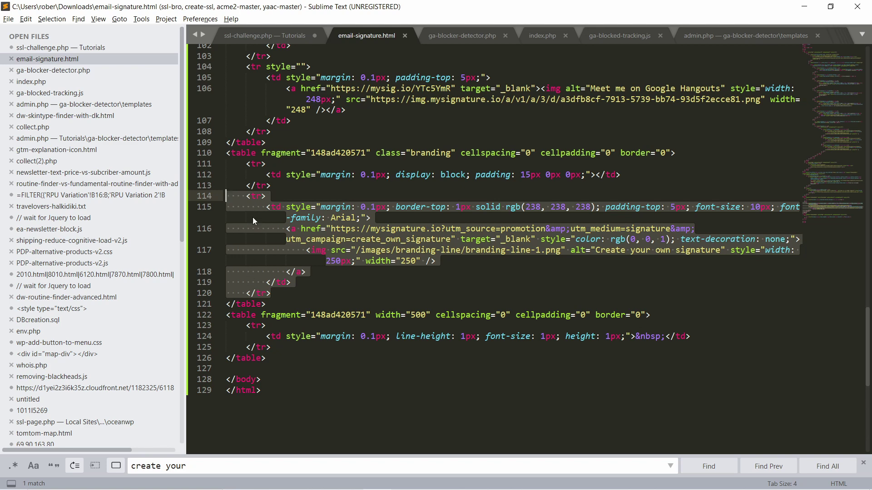
key("Delete")
left_click(327, 190)
key("ctrl+s")
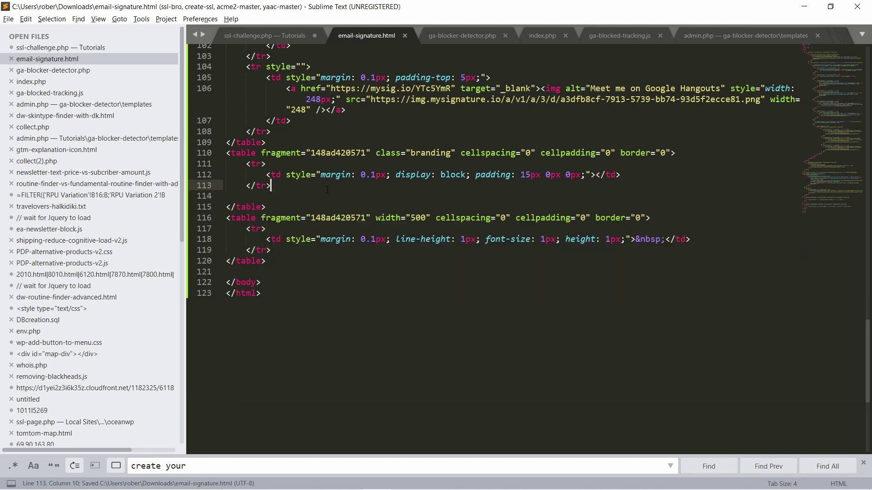
key("alt+Tab")
Reload the local email-signature.html preview so it ends at the Google Hangouts button.
left_click(221, 37)
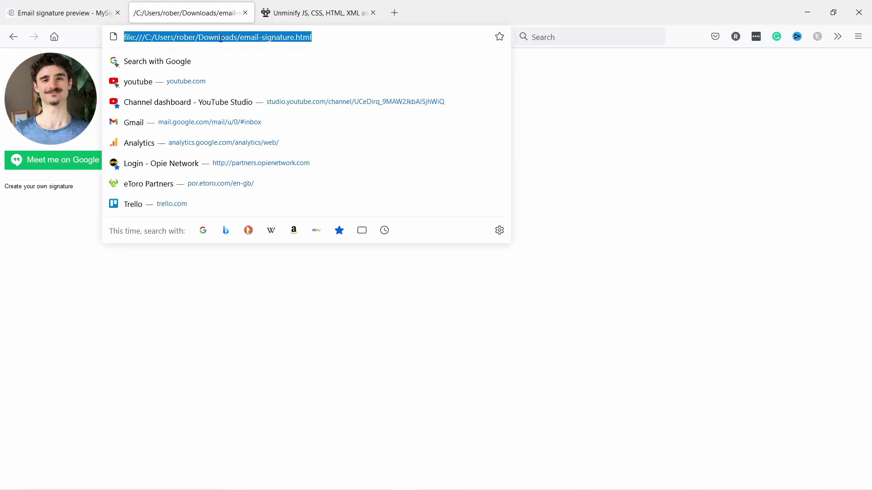
key("Return")
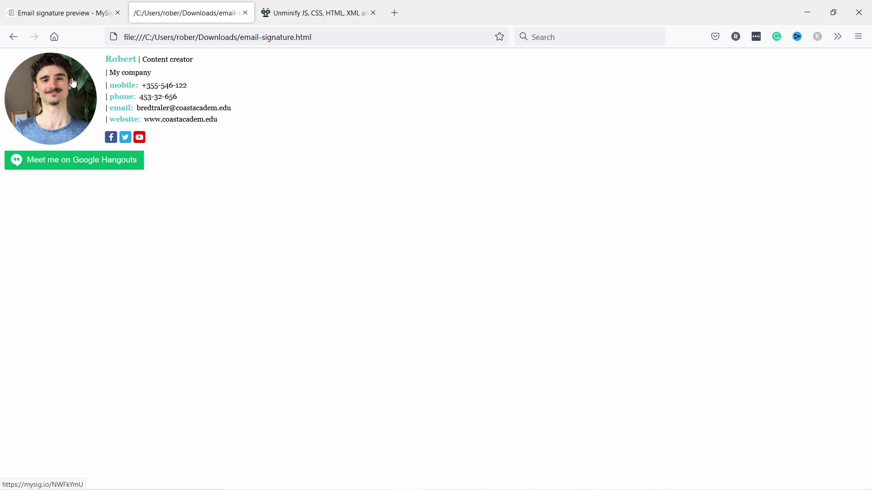
Search the HTML for 'img' and select the profile photo's src URL on line 12.
left_click(377, 479)
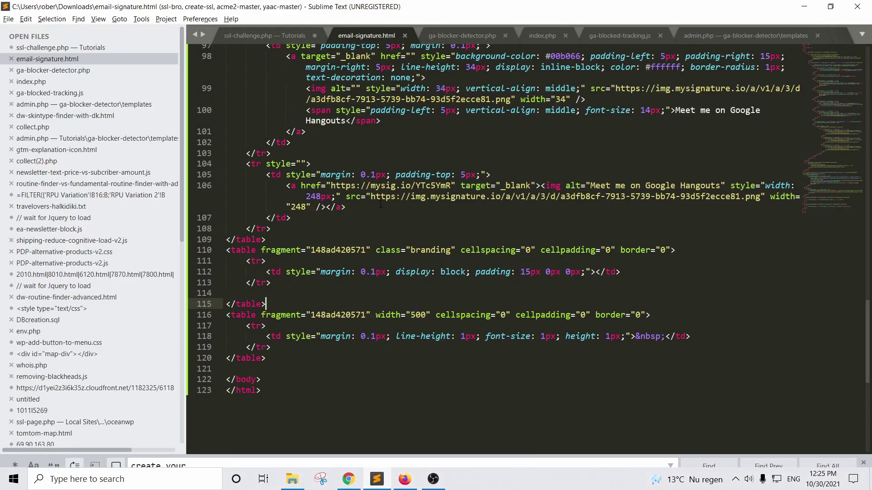
left_click(435, 214)
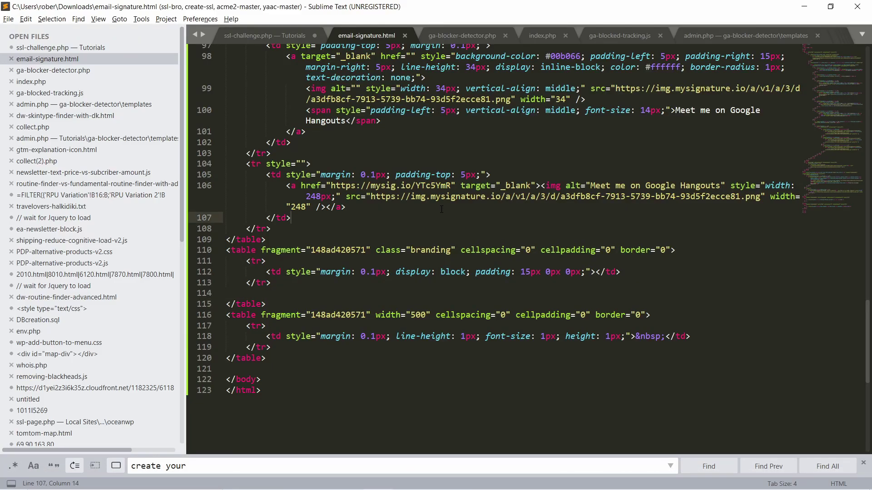
key("ctrl+f")
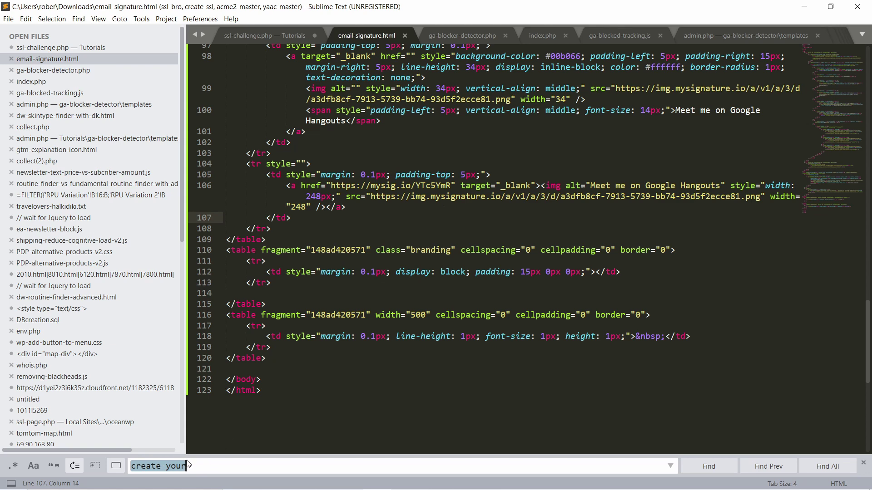
type("img")
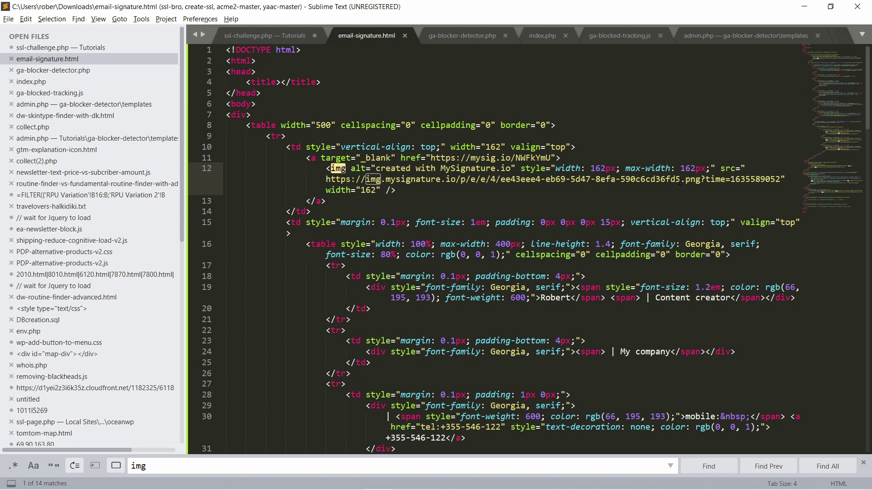
left_click_drag(325, 179, 780, 179)
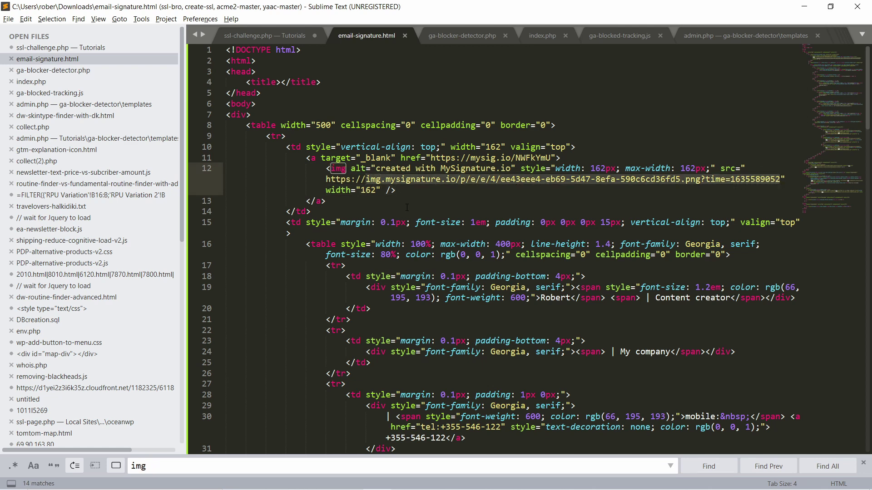
key("alt+Tab")
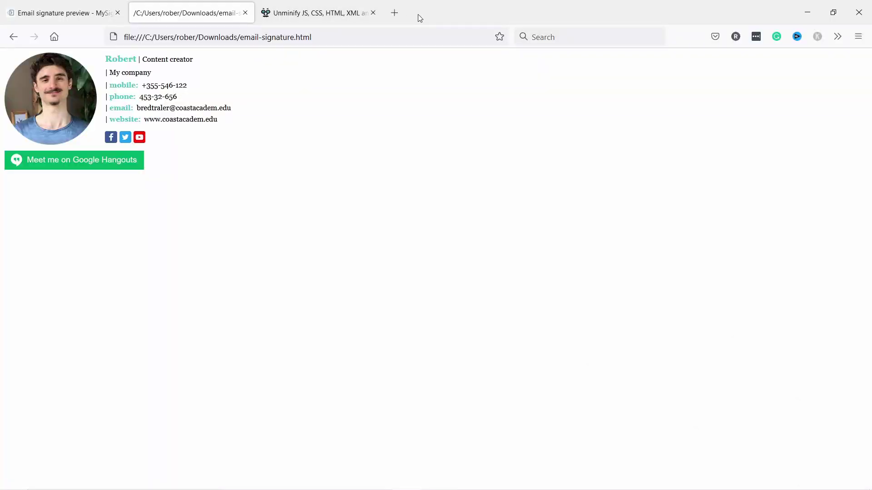
Load punchsalad.com in a new tab and copy the hero photo's image link.
left_click(399, 14)
type("punchsalad.com")
key("Return")
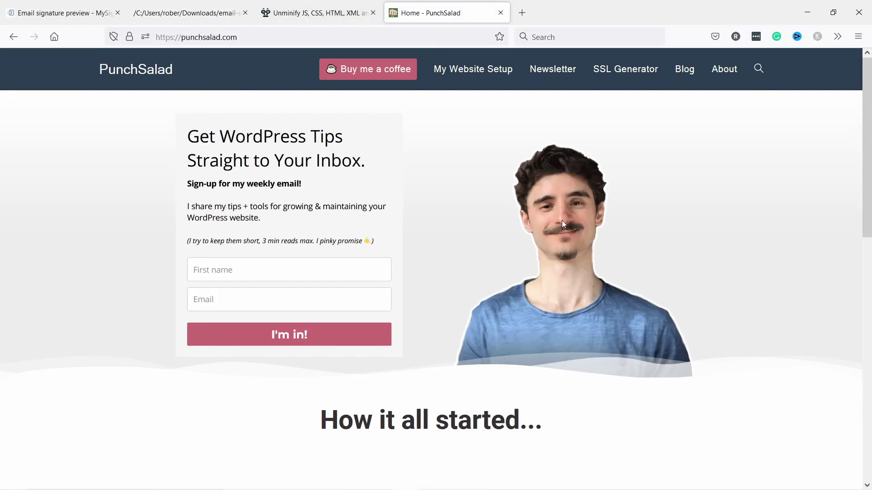
right_click(557, 226)
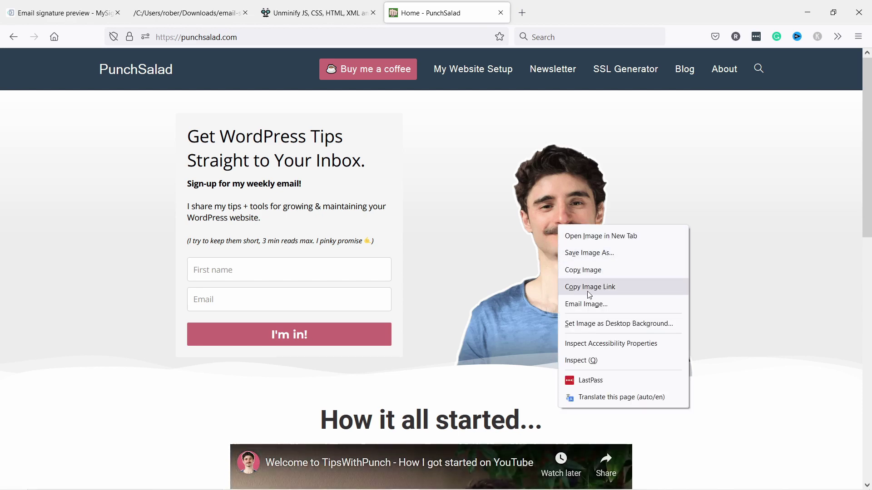
left_click(591, 285)
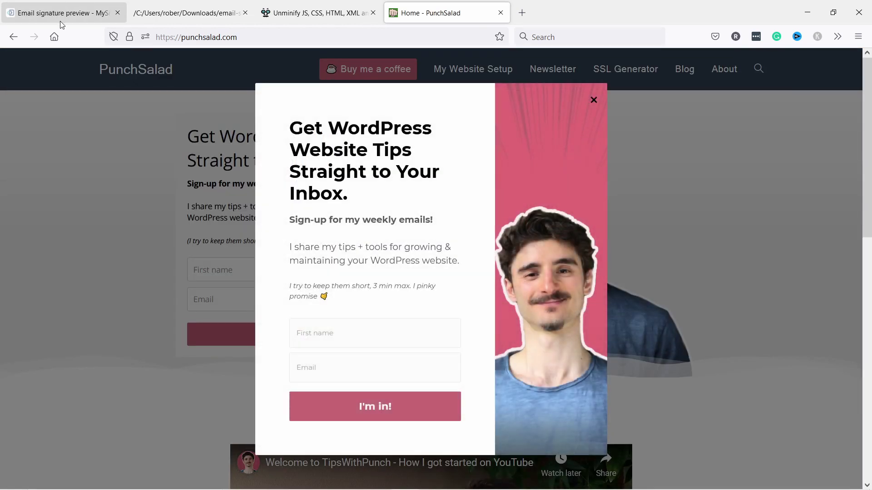
Paste the hero-banner.png link over line 12's photo src and save the file.
key("alt+Tab")
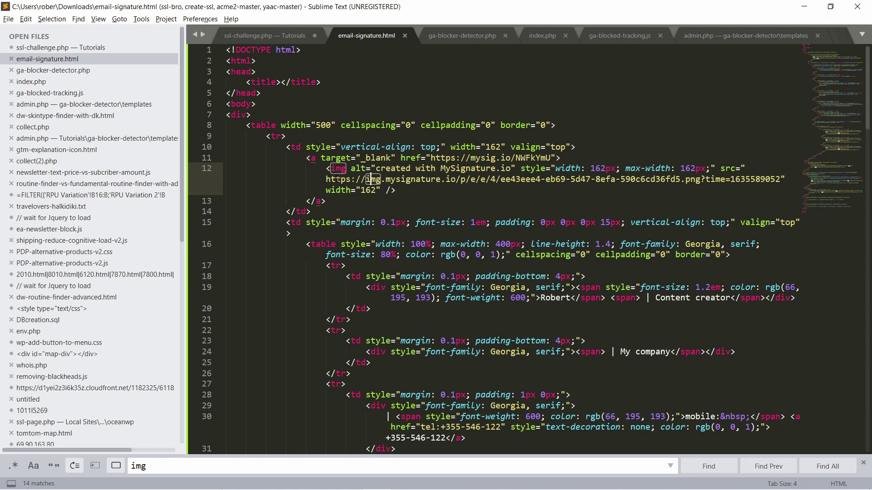
key("ctrl+v")
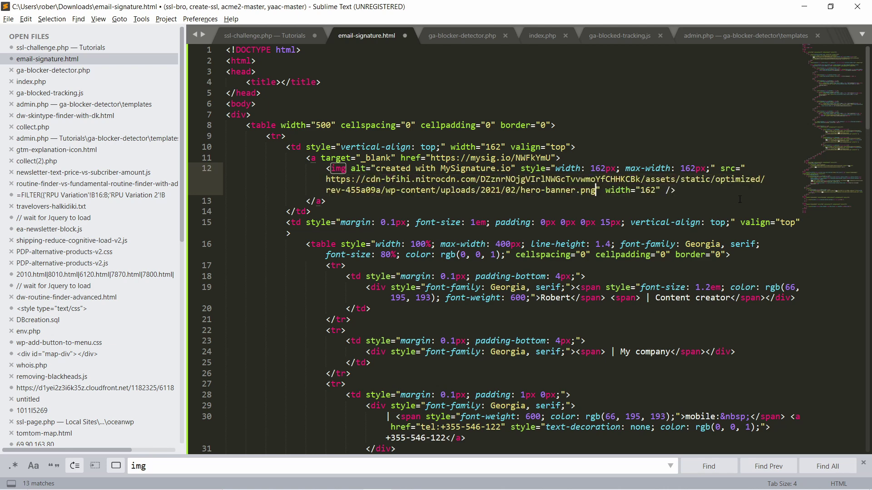
key("ctrl+s")
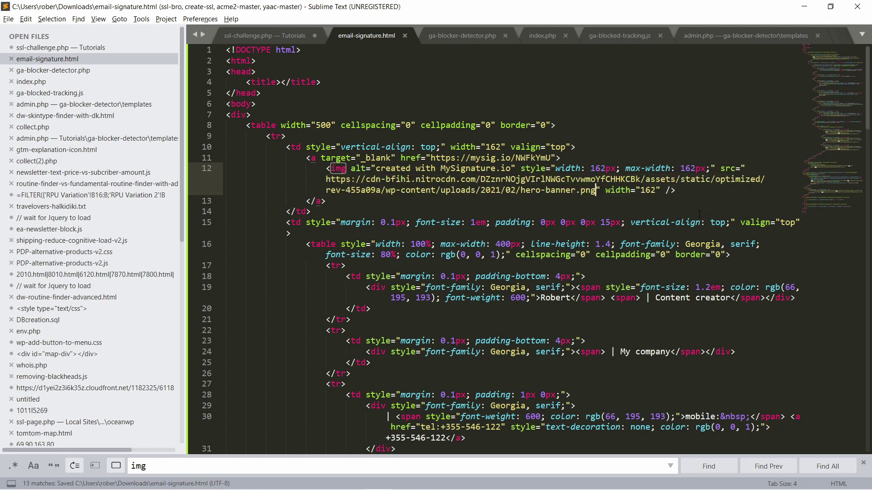
key("alt+Tab")
left_click(195, 13)
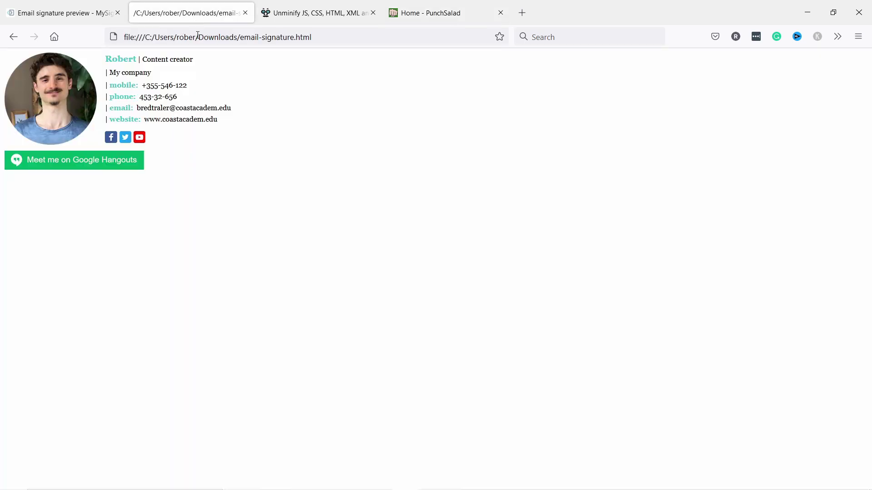
Preview the signature with the new photo, then revert the photo URL and save.
left_click(200, 37)
key("Return")
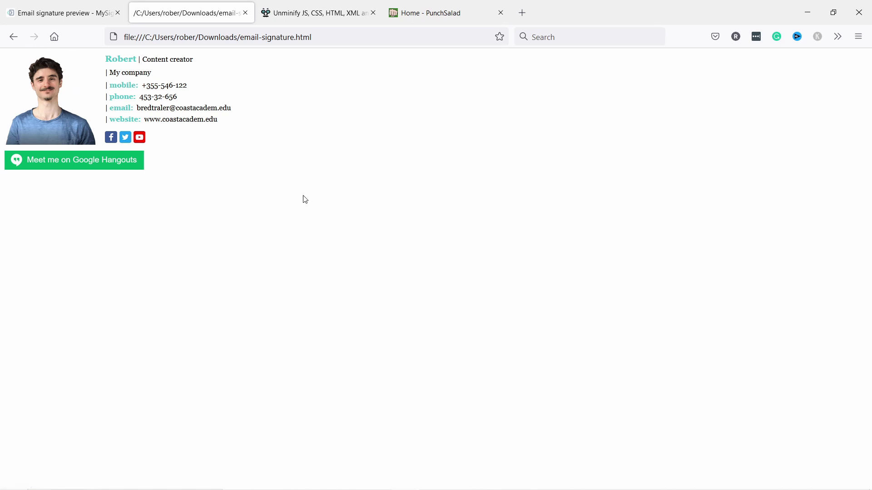
key("alt+Tab")
key("ctrl+v")
key("ctrl+s")
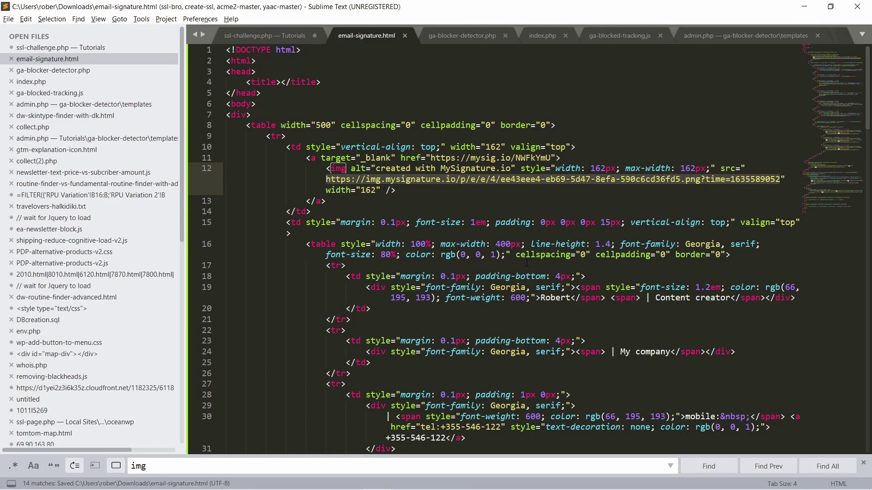
Reload the preview to confirm the original circular photo is back.
key("alt+Tab")
left_click(172, 34)
key("Return")
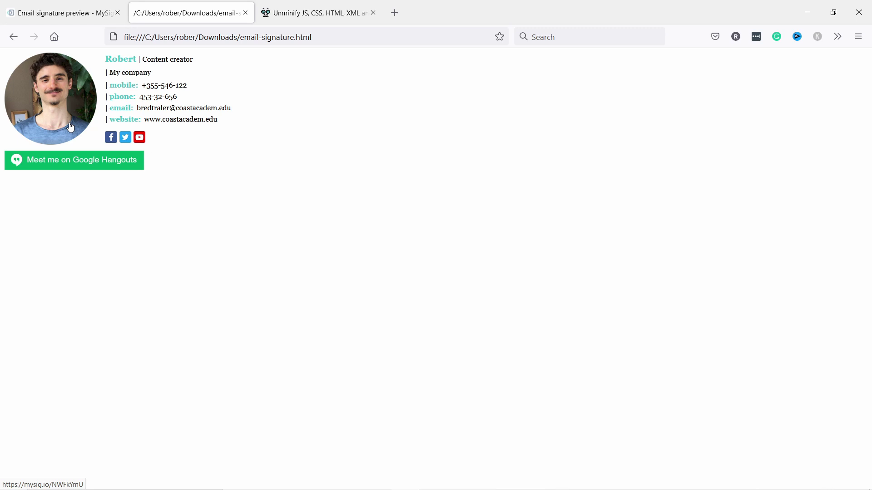
key("alt+Tab")
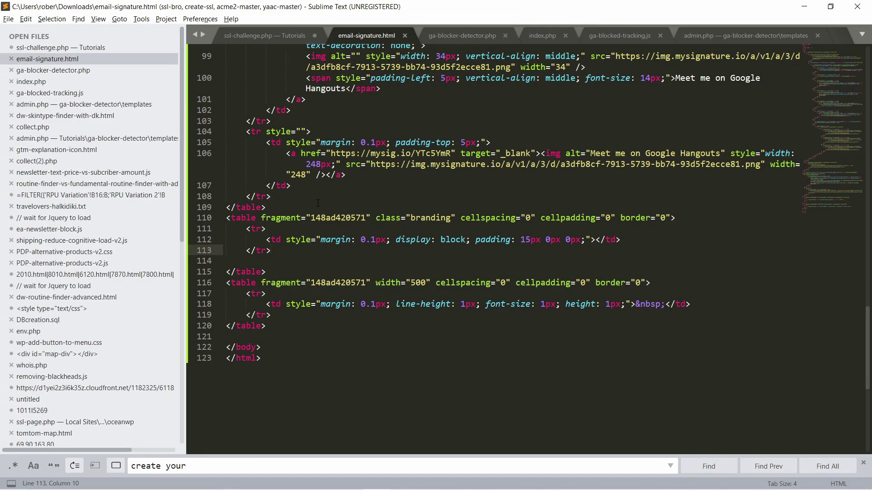
Copy the whole rendered signature from the local Firefox preview, then open Gmail in a new tab.
key("alt+Tab")
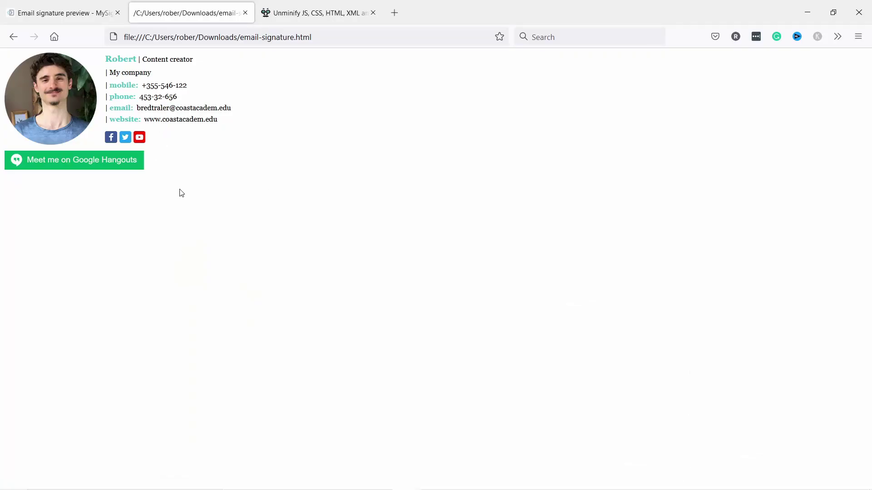
mouse_move(184, 194)
left_mouse_down()
mouse_move(136, 139)
mouse_move(36, 61)
left_mouse_up()
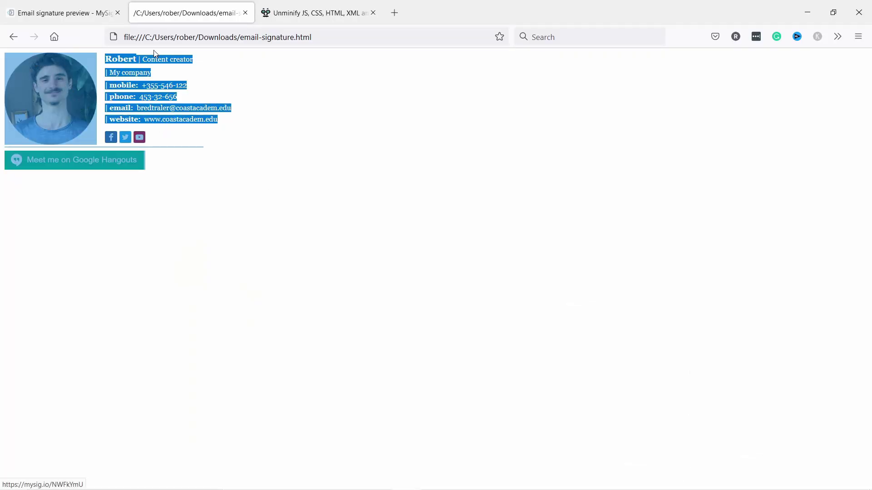
right_click(135, 78)
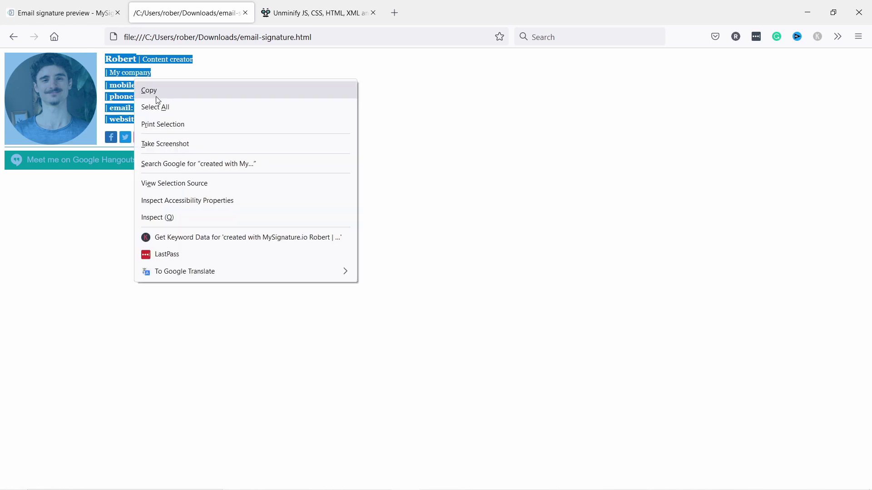
left_click(158, 89)
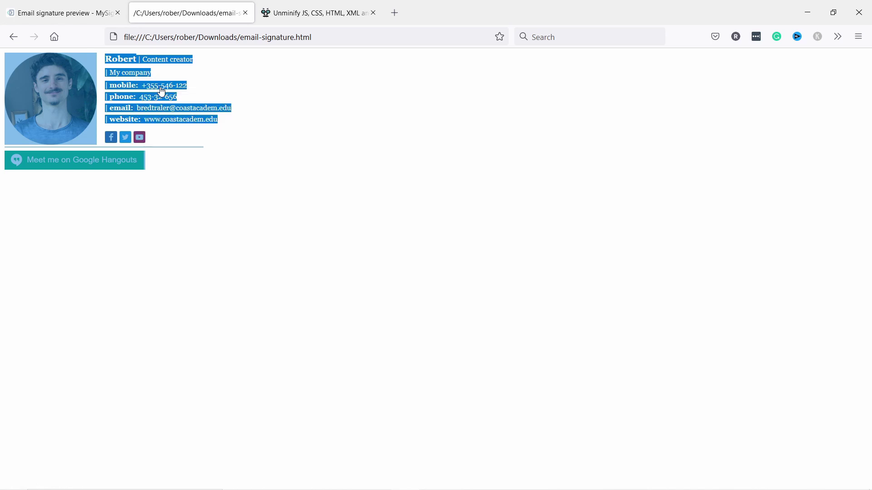
left_click(394, 13)
Compose a new Gmail message and paste the signature, with its circular photo and contact details, into the body.
left_click(30, 117)
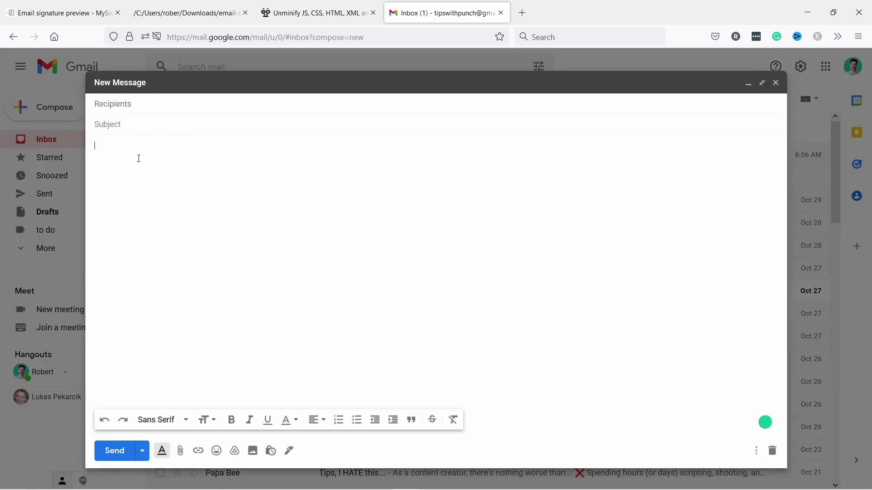
right_click(134, 153)
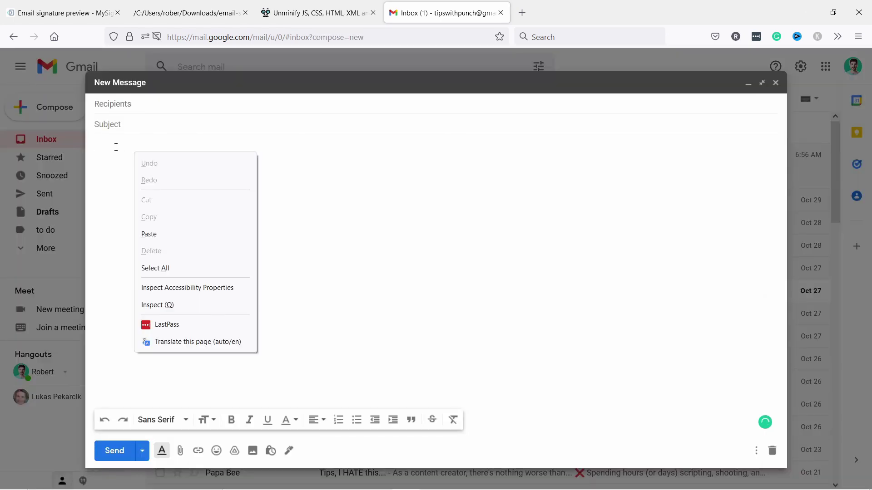
left_click(167, 238)
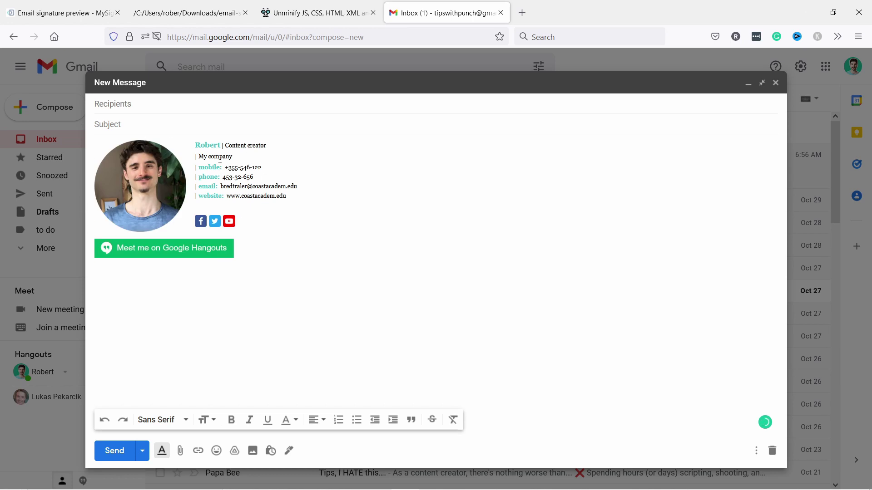